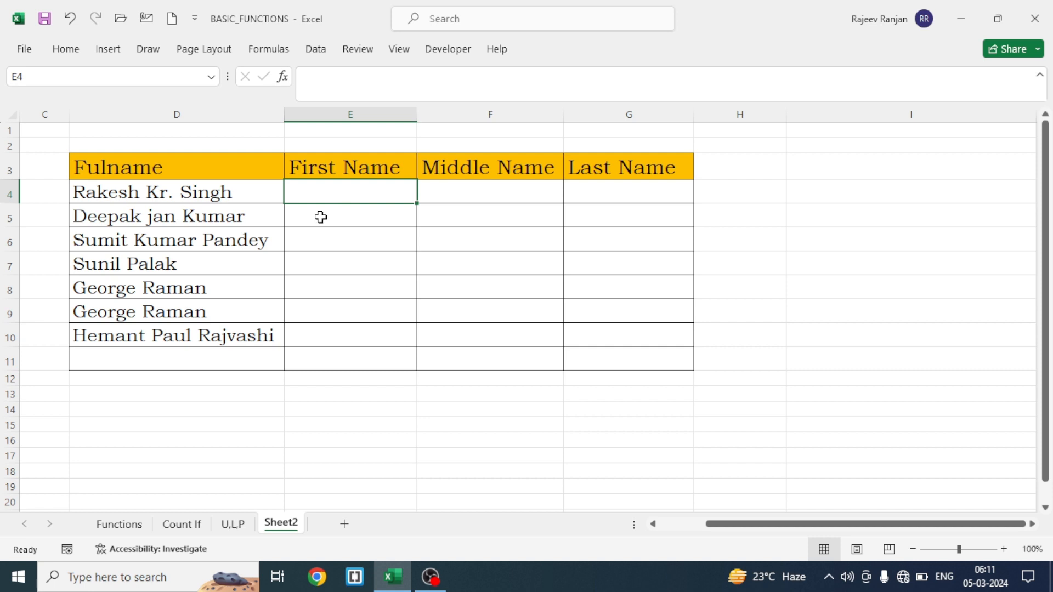
# Enter =LEFT(D4,FIND(" ",D4)) in E4 to extract the first name from the full name
pyautogui.write('=left')
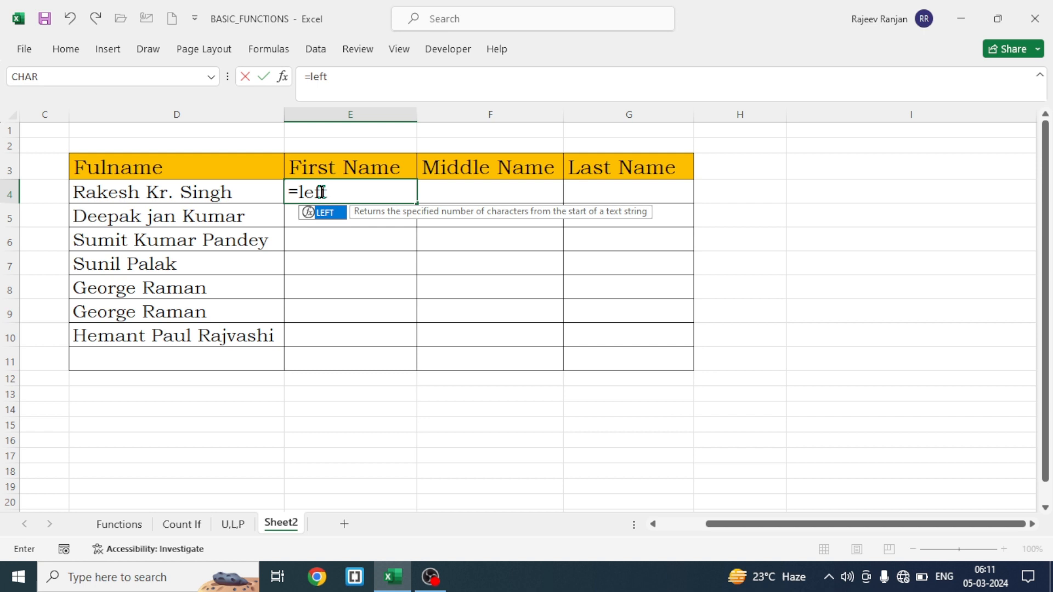
pyautogui.press('Tab')
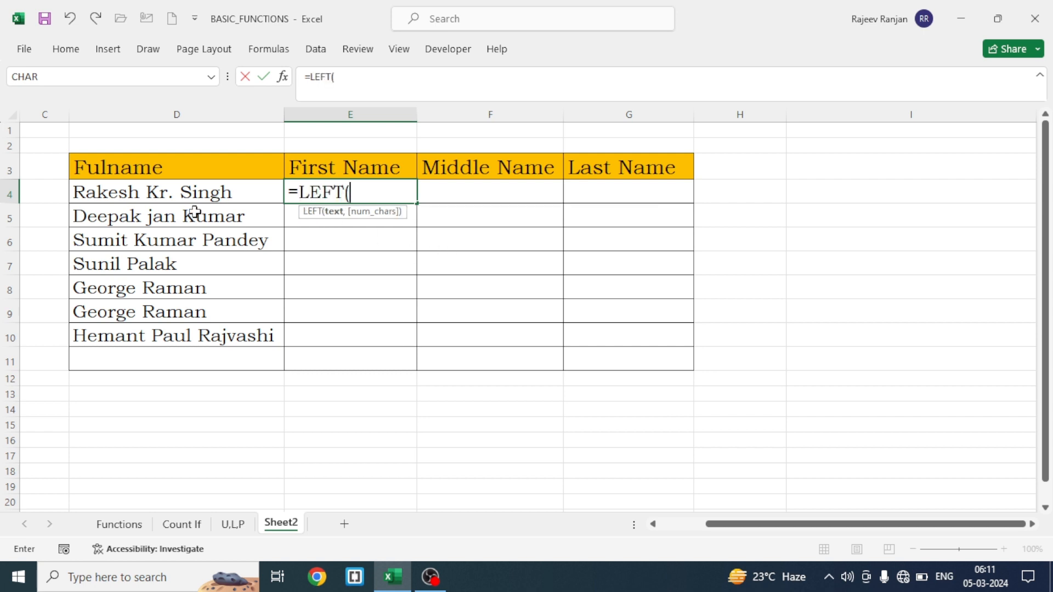
pyautogui.click(163, 193)
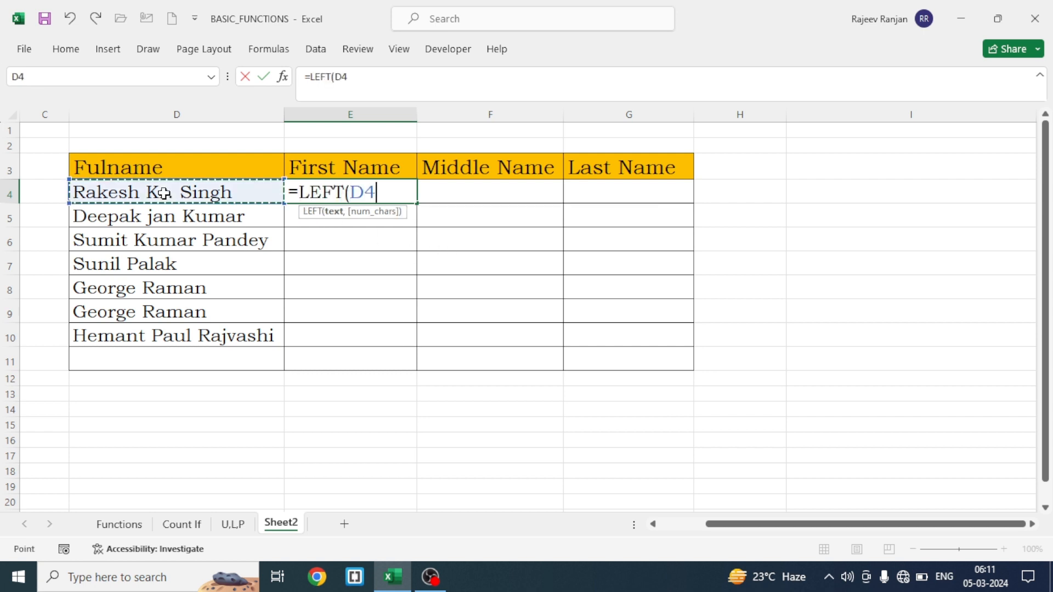
pyautogui.write(',')
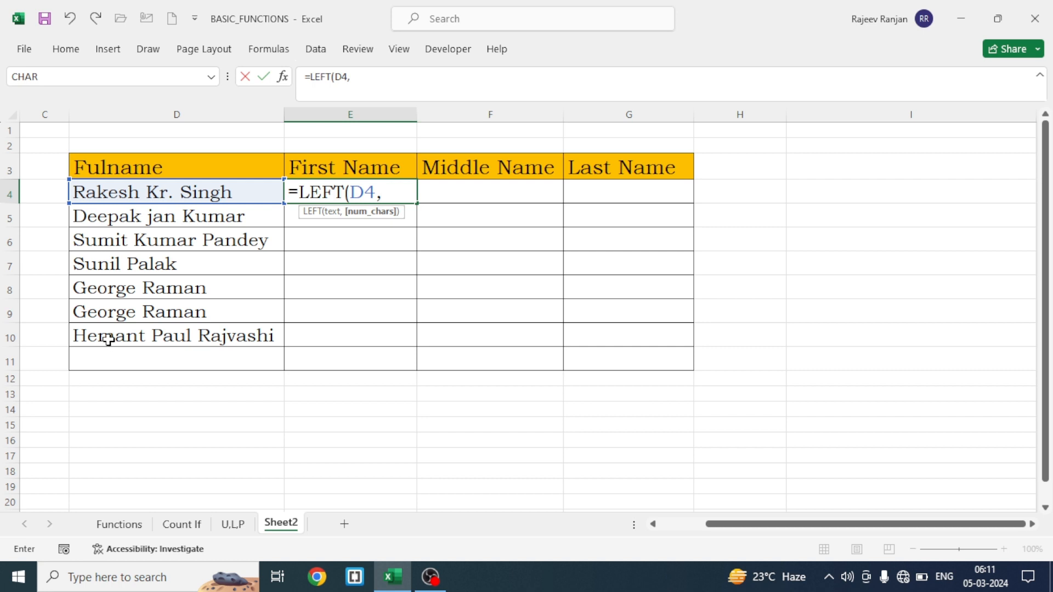
pyautogui.write('find')
pyautogui.press('Tab')
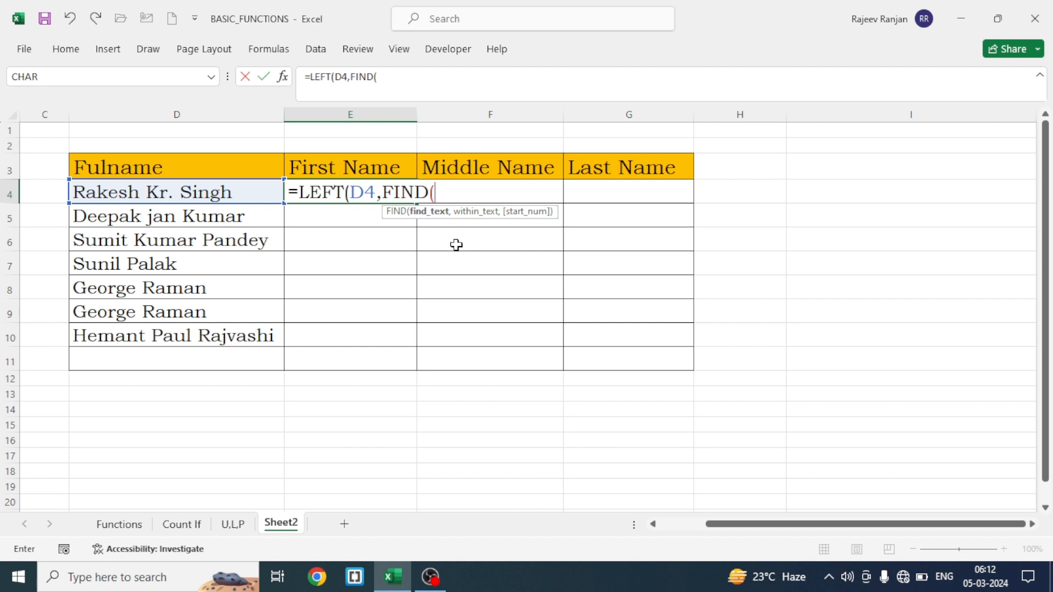
pyautogui.write('"')
pyautogui.write(',')
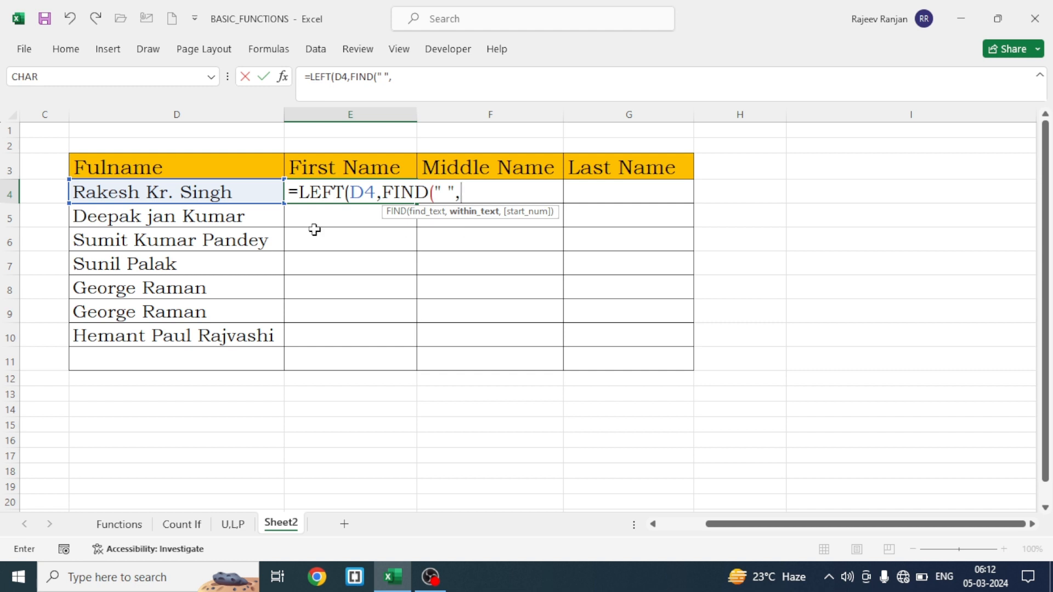
pyautogui.click(152, 192)
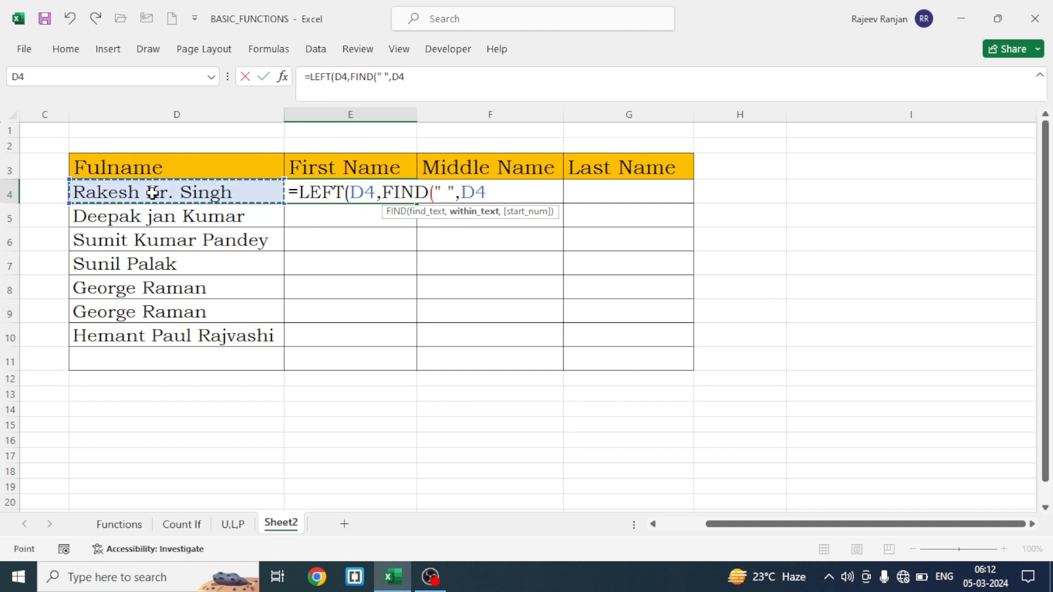
pyautogui.write(')')
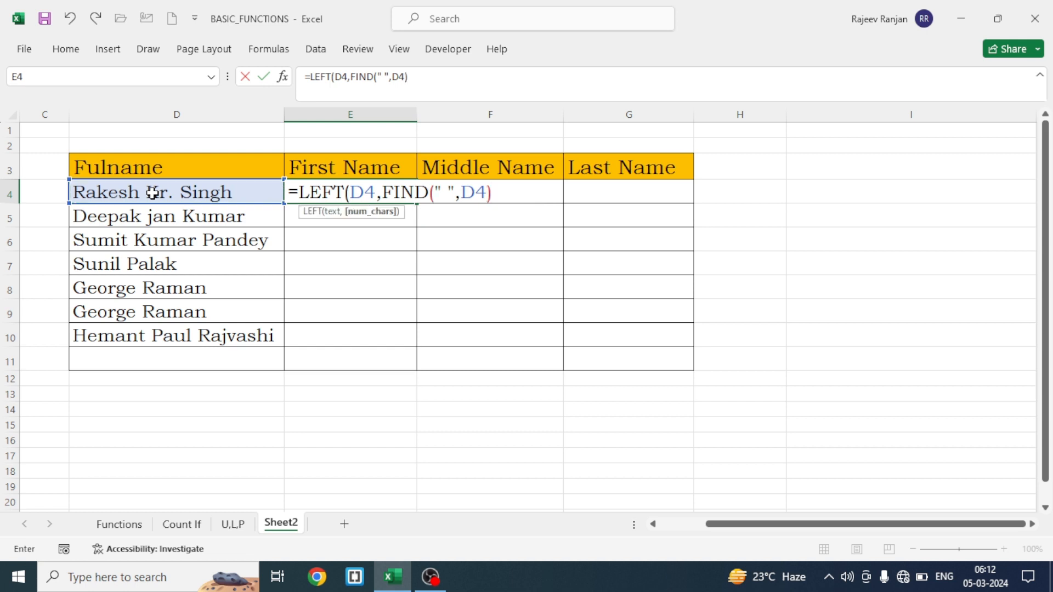
pyautogui.write(')')
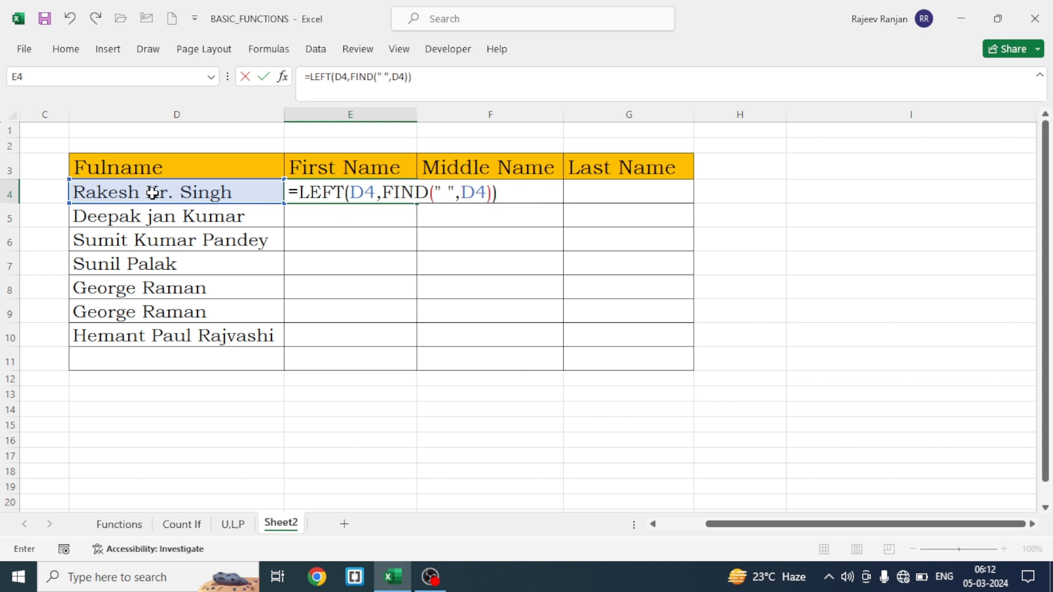
pyautogui.press('Return')
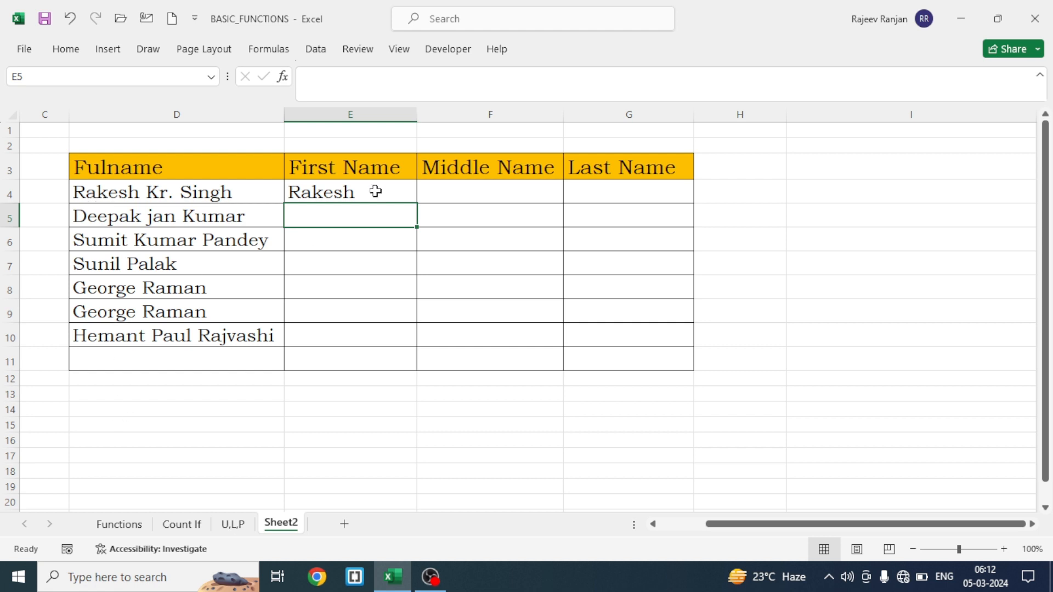
# Fill the LEFT formula from E4 down the First Name column to E10
pyautogui.click(355, 193)
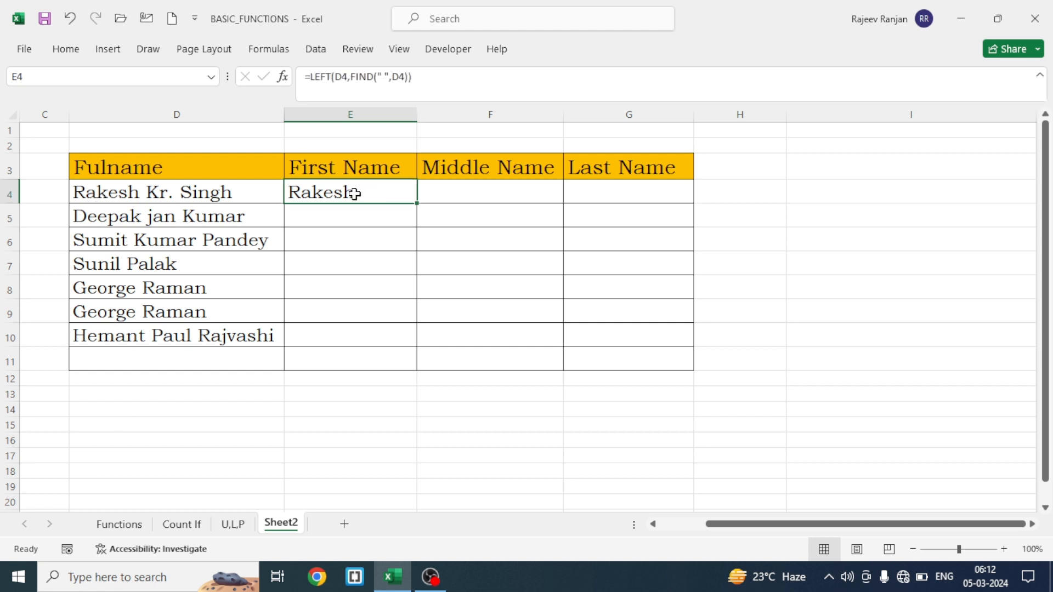
pyautogui.doubleClick(415, 202)
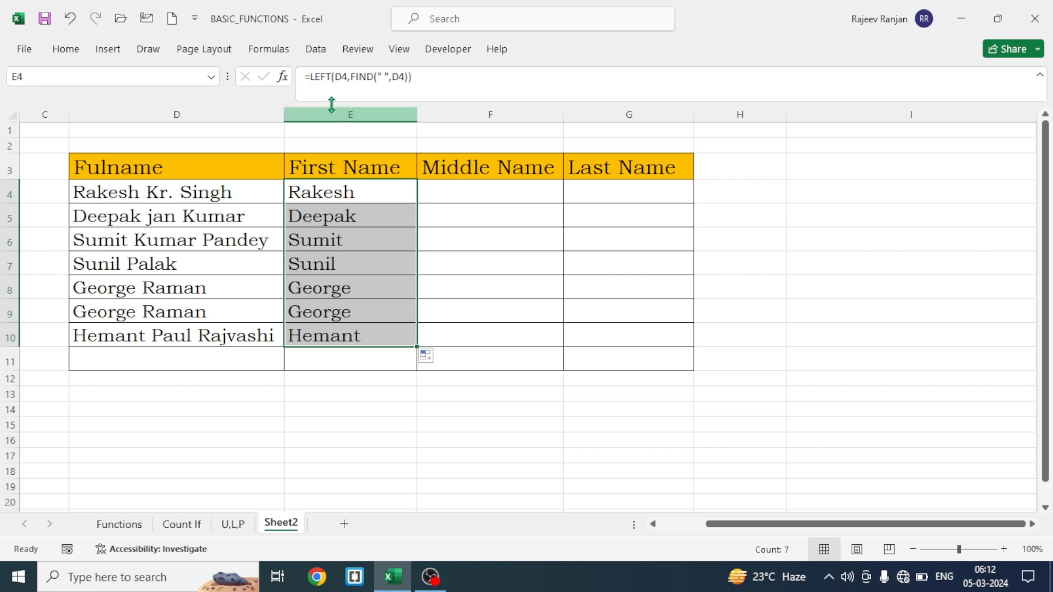
pyautogui.click(341, 380)
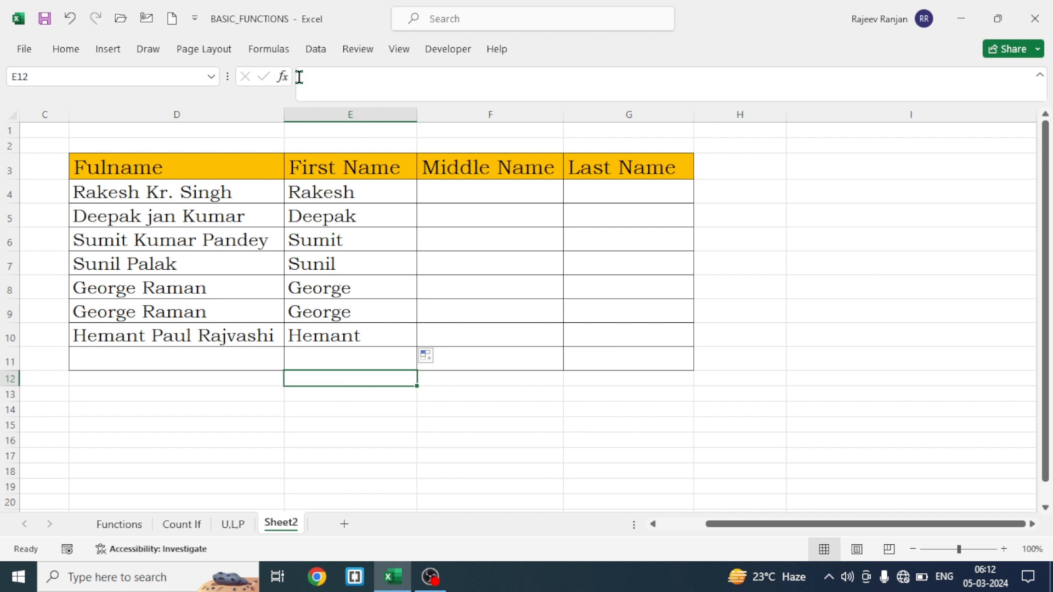
# Wrap the E4 formula in IFERROR with a space as the error value: =IFERROR(LEFT(D4,FIND(" ",D4))," ")
pyautogui.click(345, 193)
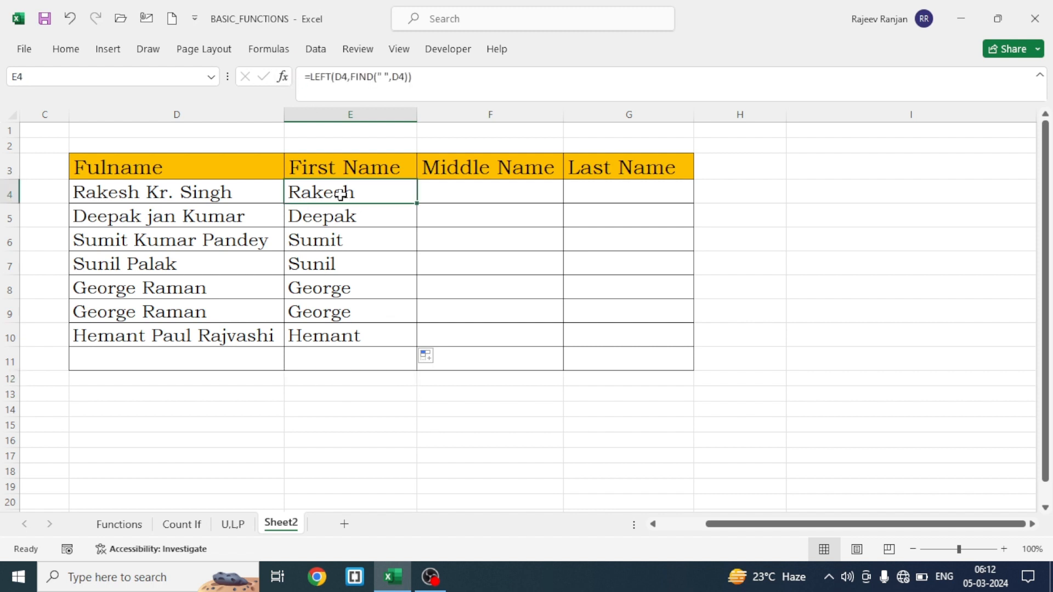
pyautogui.click(311, 76)
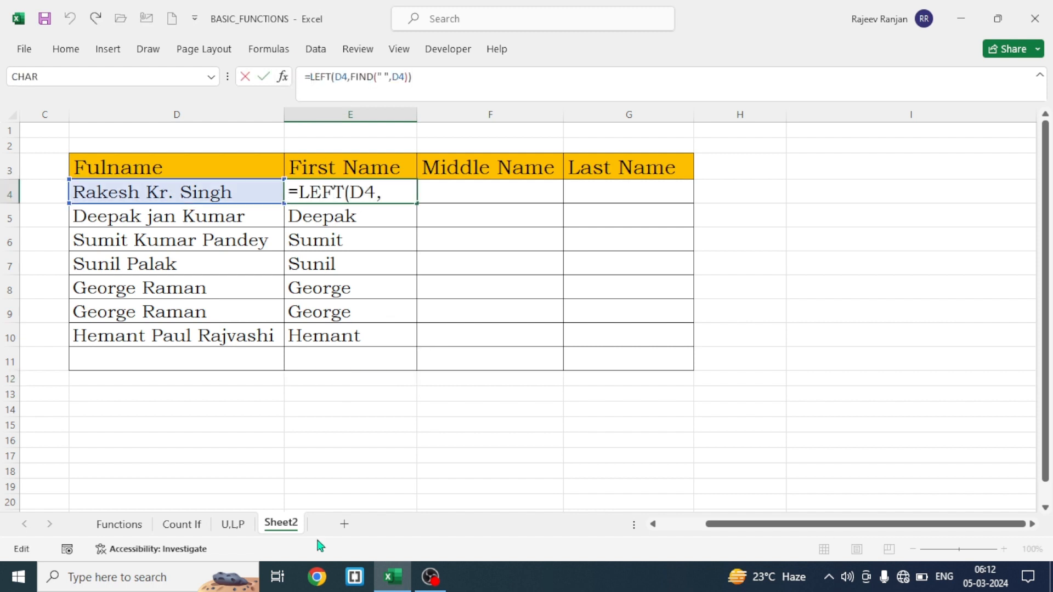
pyautogui.write('ife')
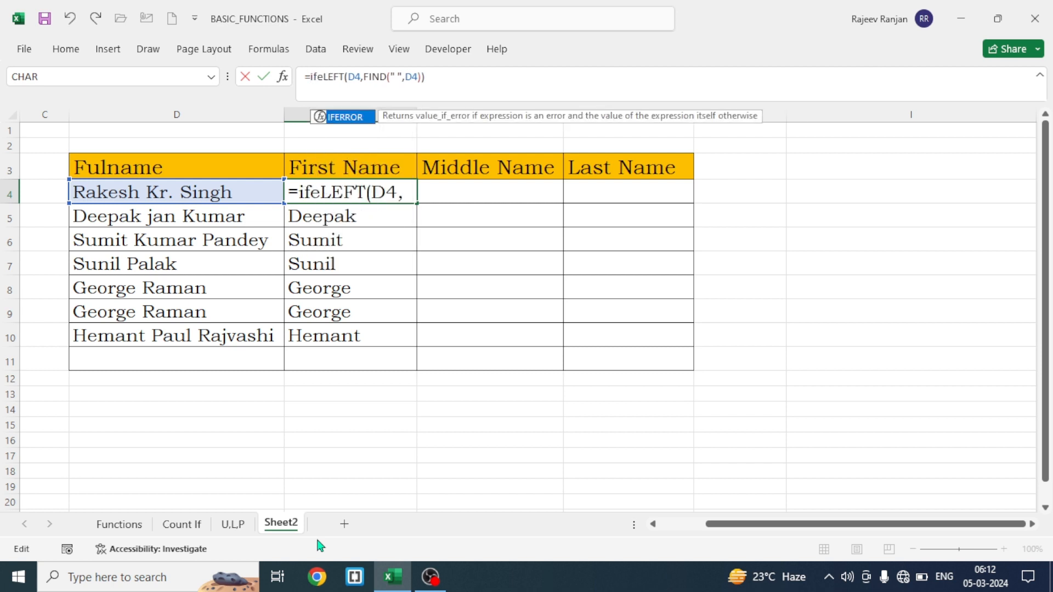
pyautogui.press('Tab')
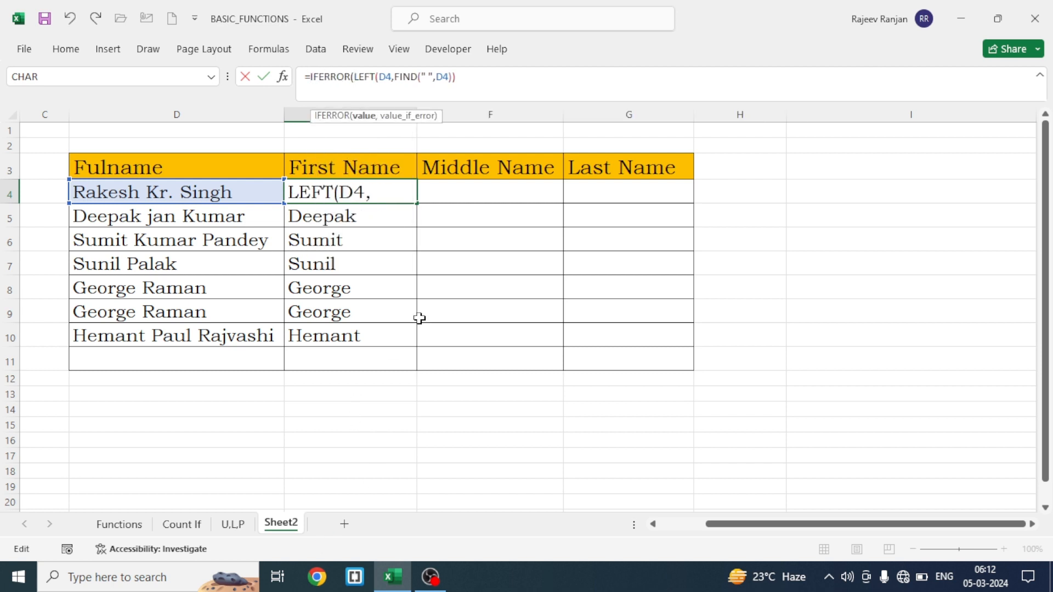
pyautogui.click(464, 76)
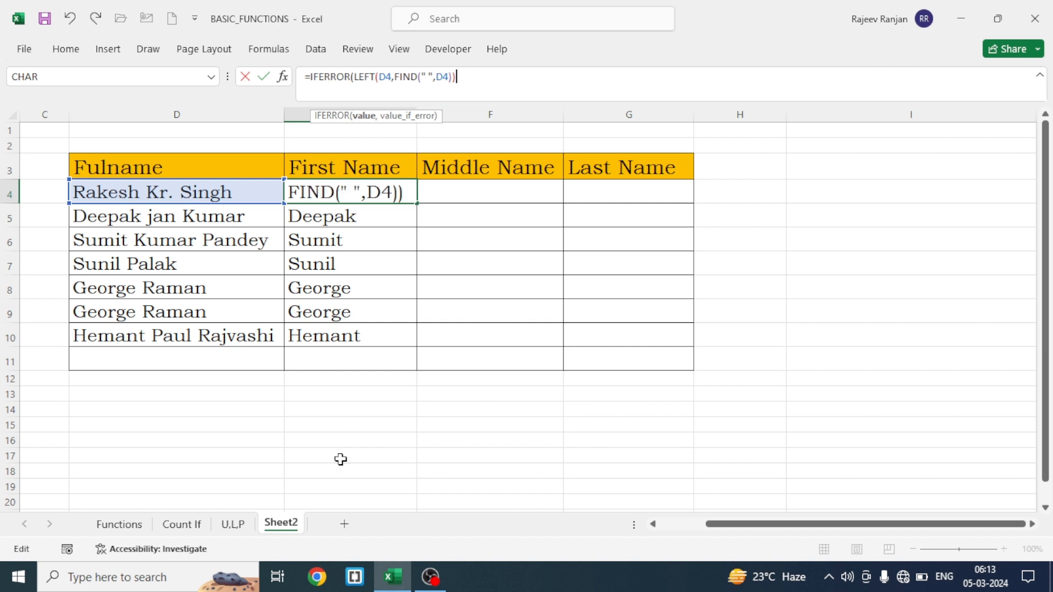
pyautogui.write('," "')
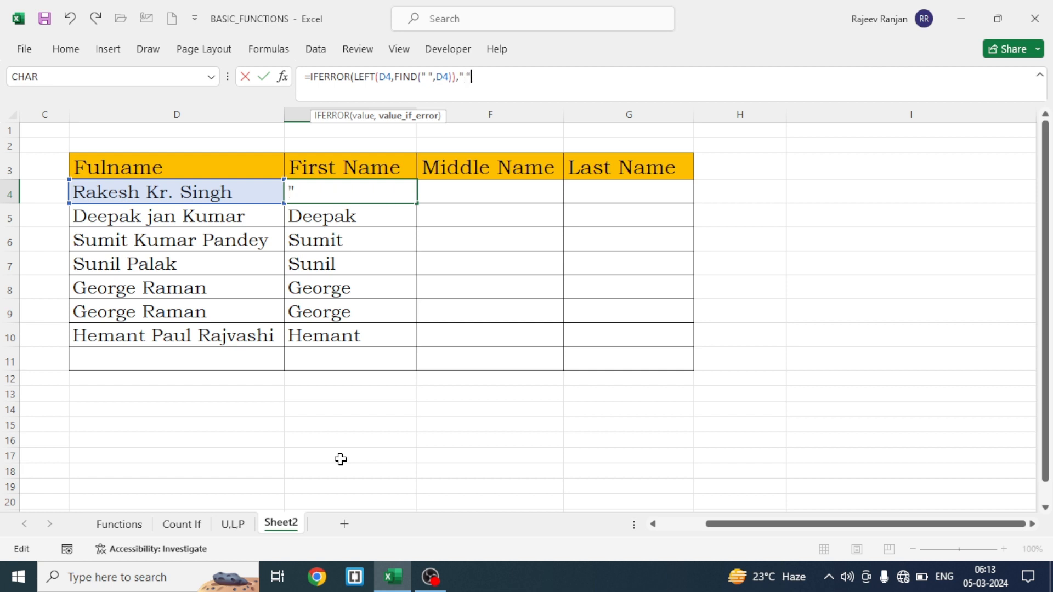
pyautogui.write(')')
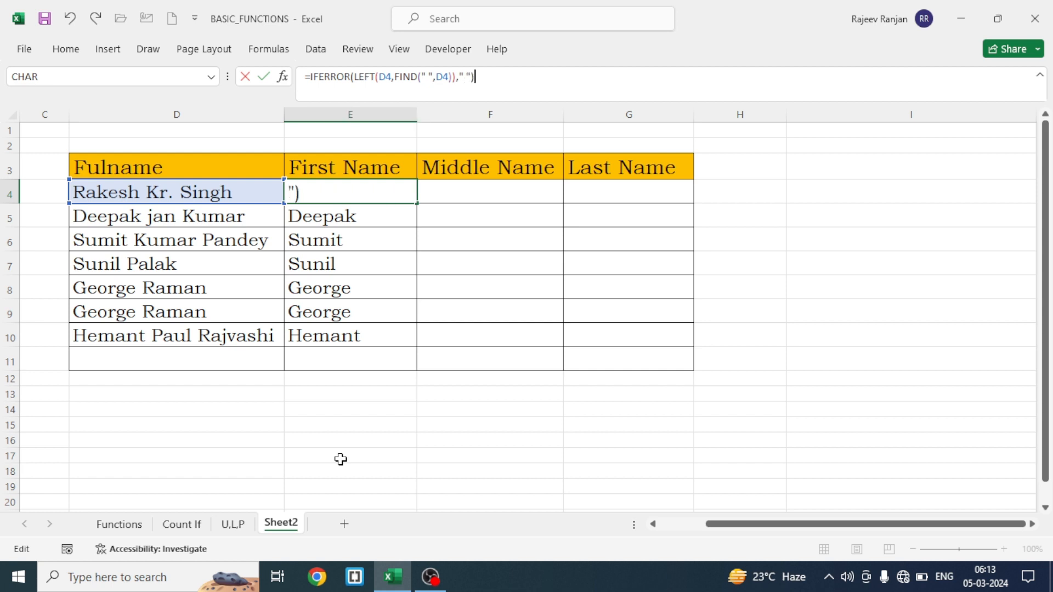
pyautogui.press('Return')
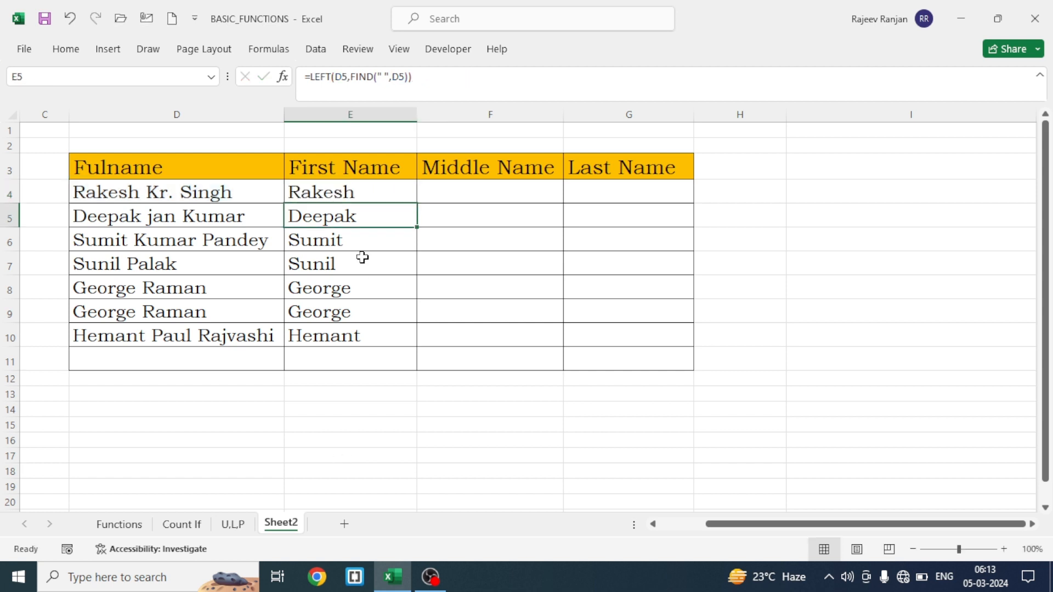
# Fill the IFERROR formula from E4 down the First Name column to E11
pyautogui.click(363, 192)
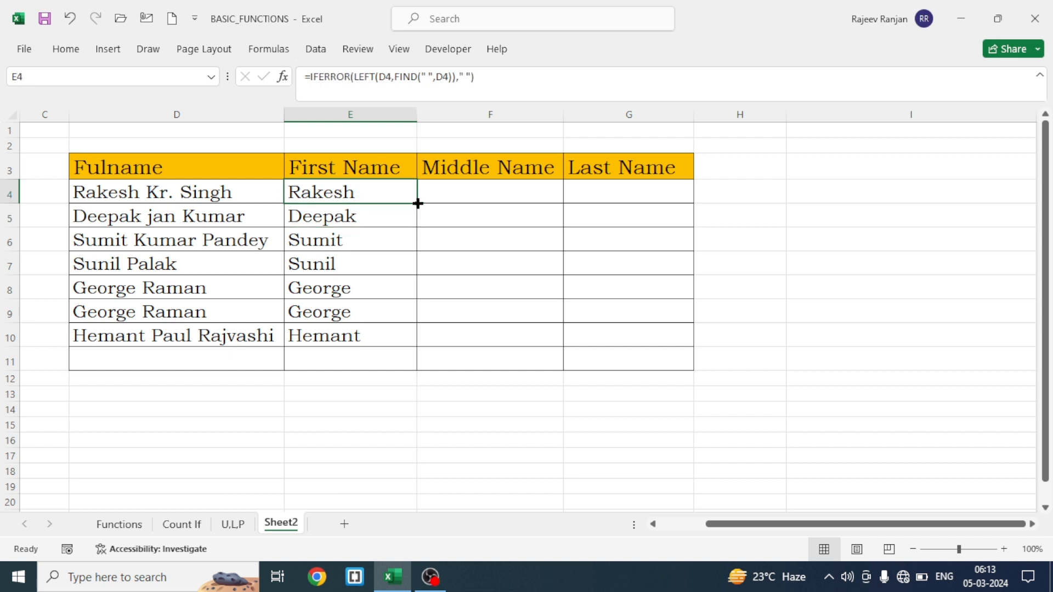
pyautogui.doubleClick(418, 204)
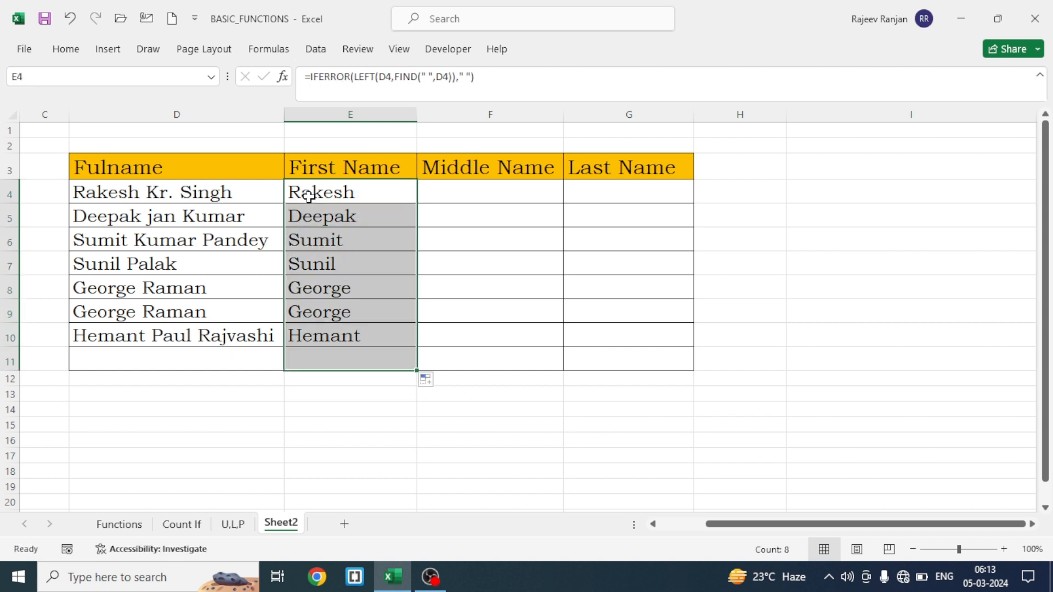
pyautogui.click(359, 420)
# Begin the middle name formula in F4 with =RIGHT(D4,LEN(D4)
pyautogui.click(474, 200)
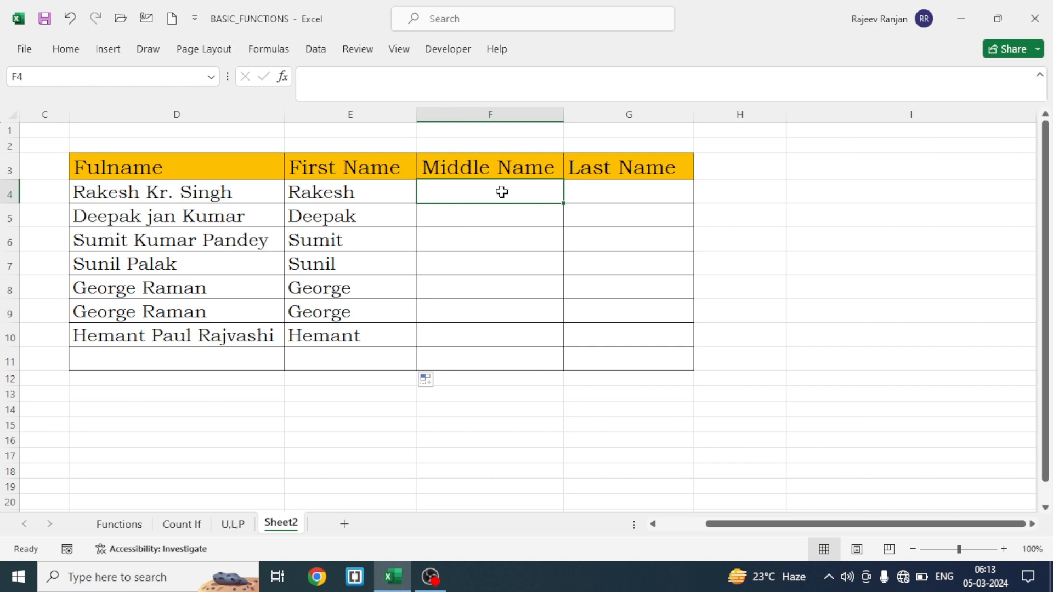
pyautogui.write('=r')
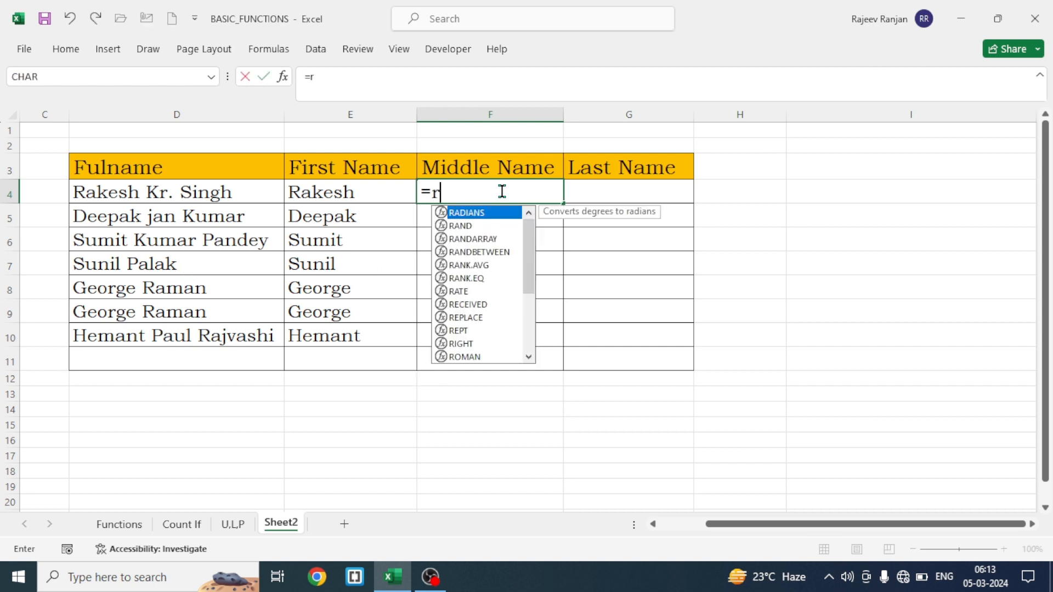
pyautogui.write('igh')
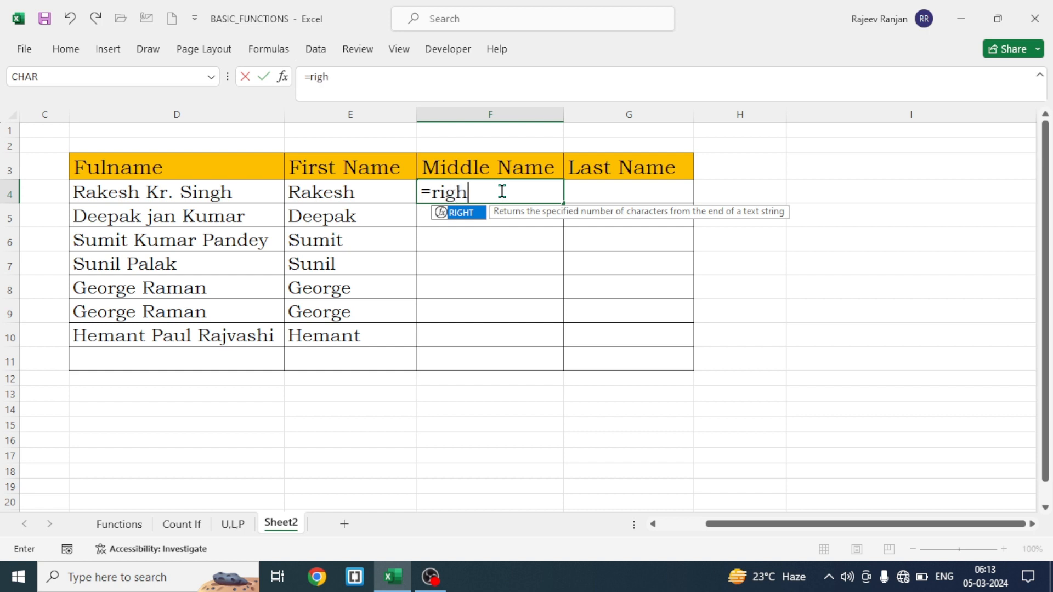
pyautogui.press('Tab')
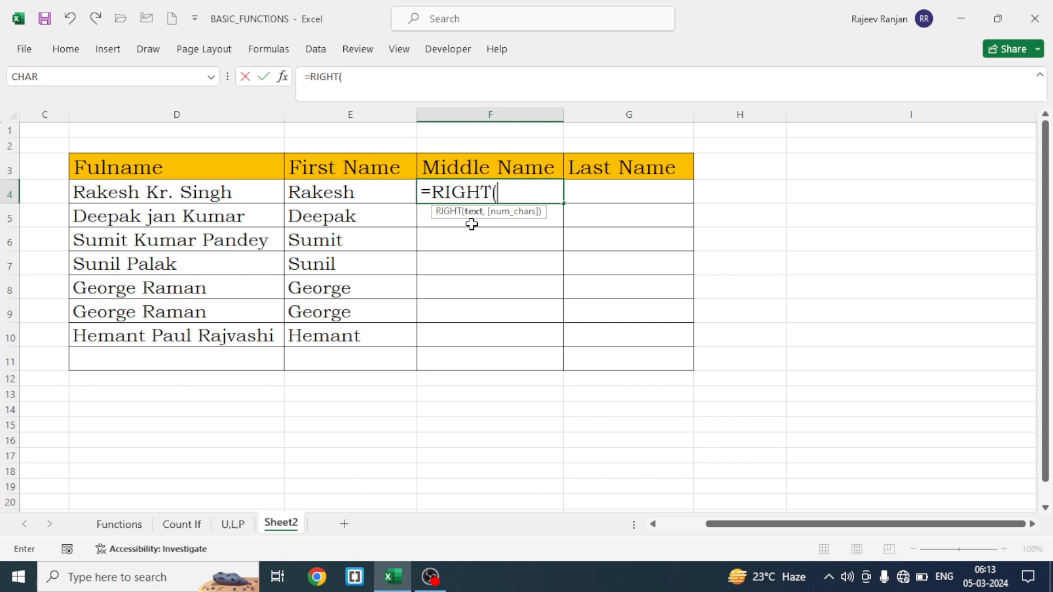
pyautogui.click(159, 196)
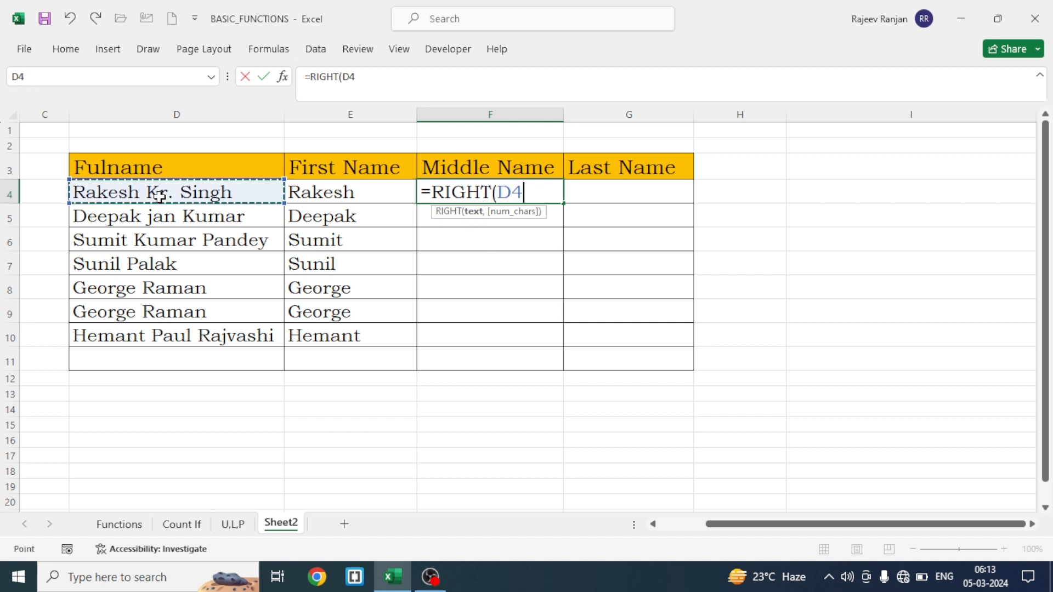
pyautogui.write(',')
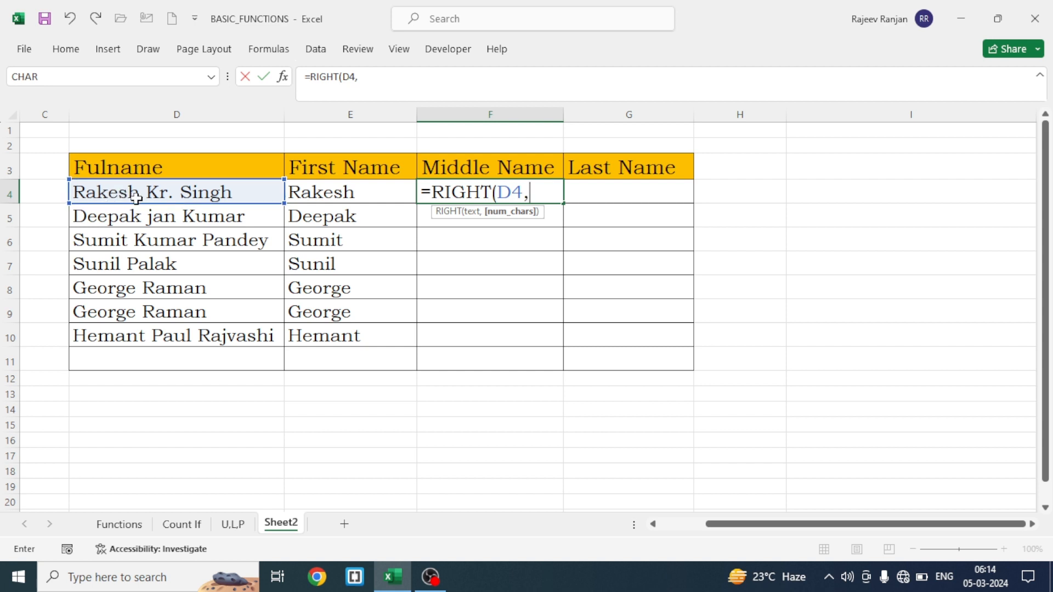
pyautogui.write('len')
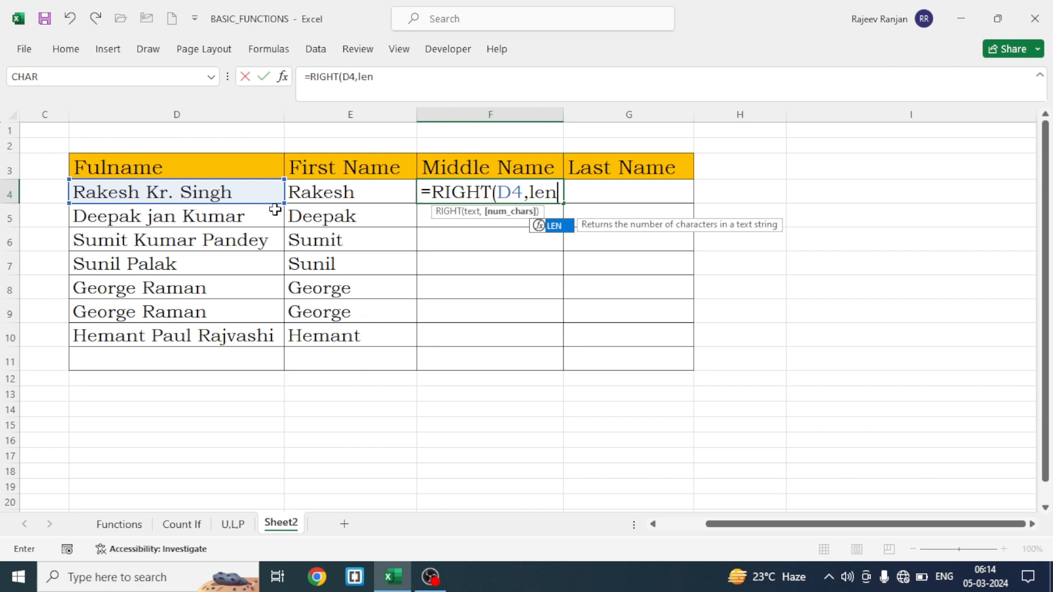
pyautogui.press('Tab')
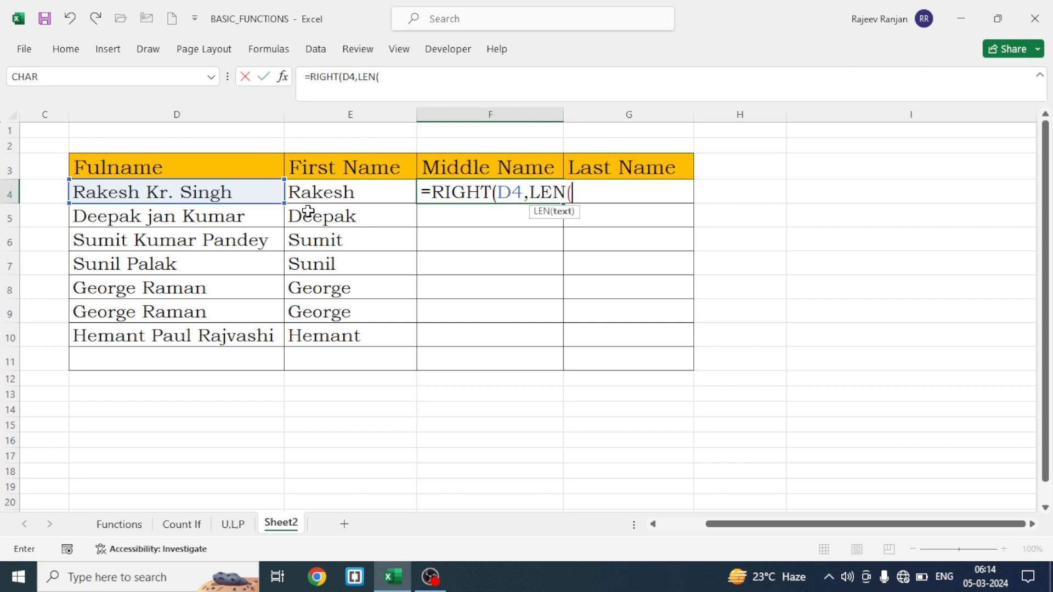
pyautogui.click(181, 195)
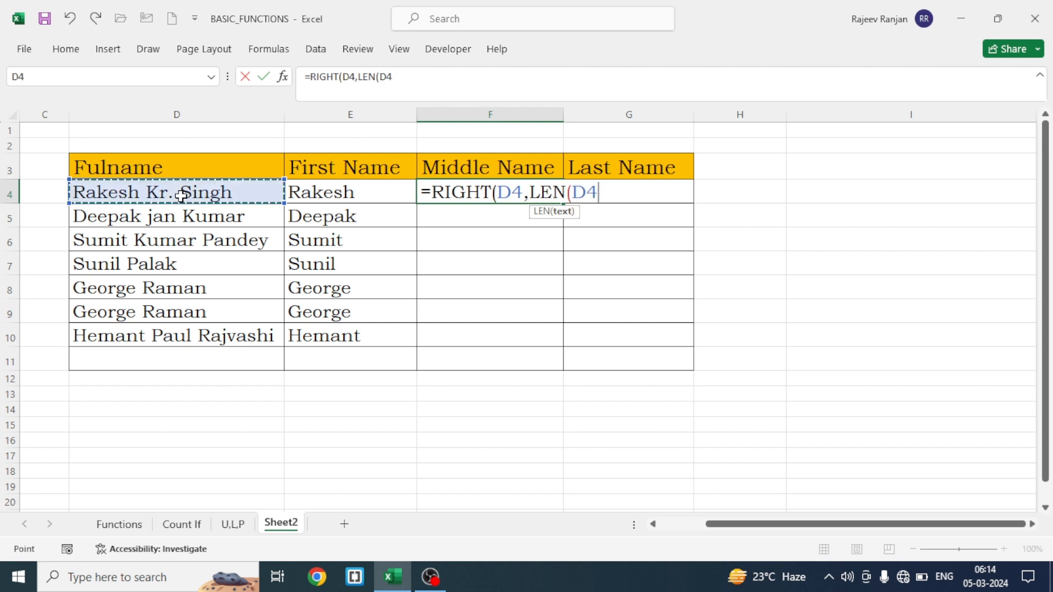
pyautogui.write(')')
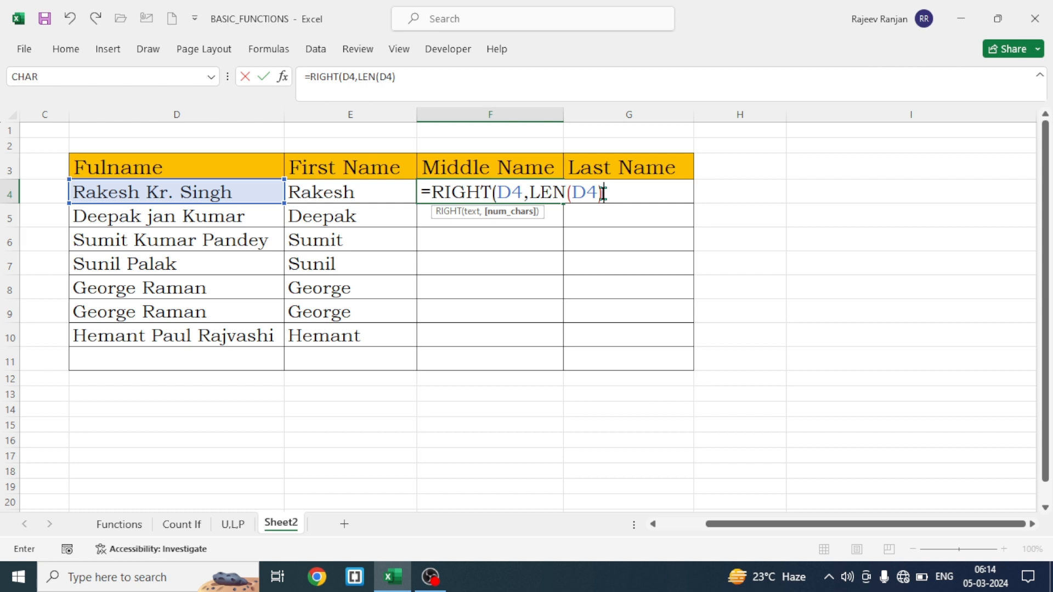
# Evaluate the LEN(D4) part of the F4 formula in place, then restore the LEN(D4) expression
pyautogui.moveTo(606, 193); pyautogui.dragTo(532, 193)
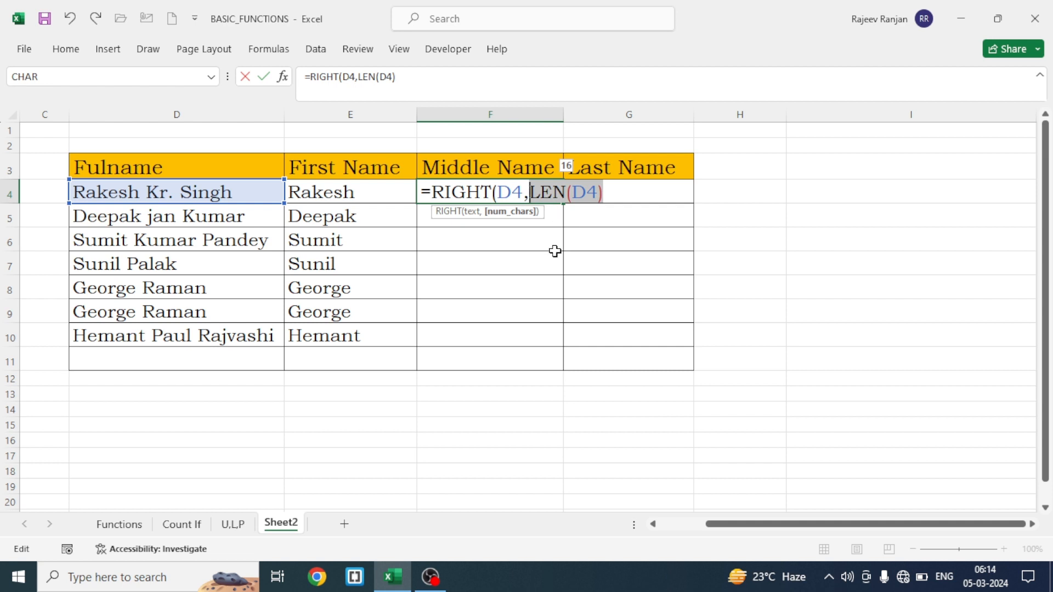
pyautogui.press('F9')
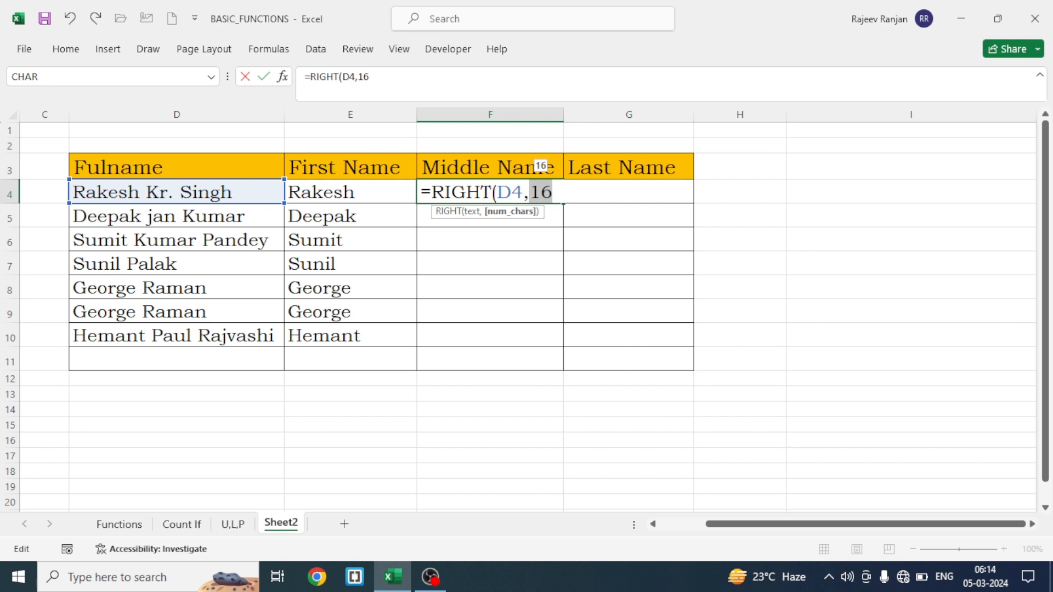
pyautogui.write('LEN(D4)')
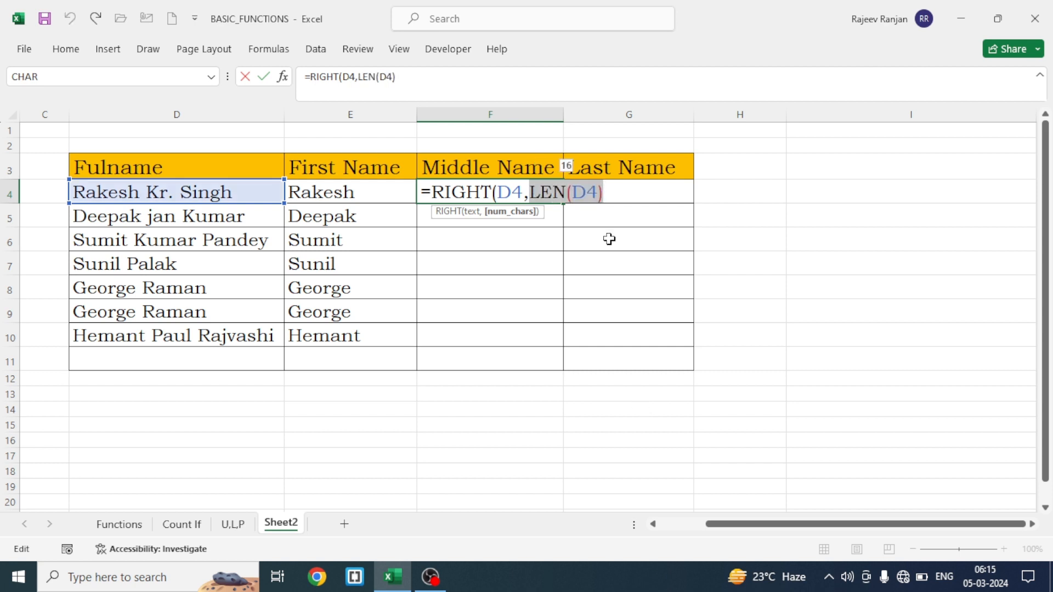
pyautogui.click(607, 194)
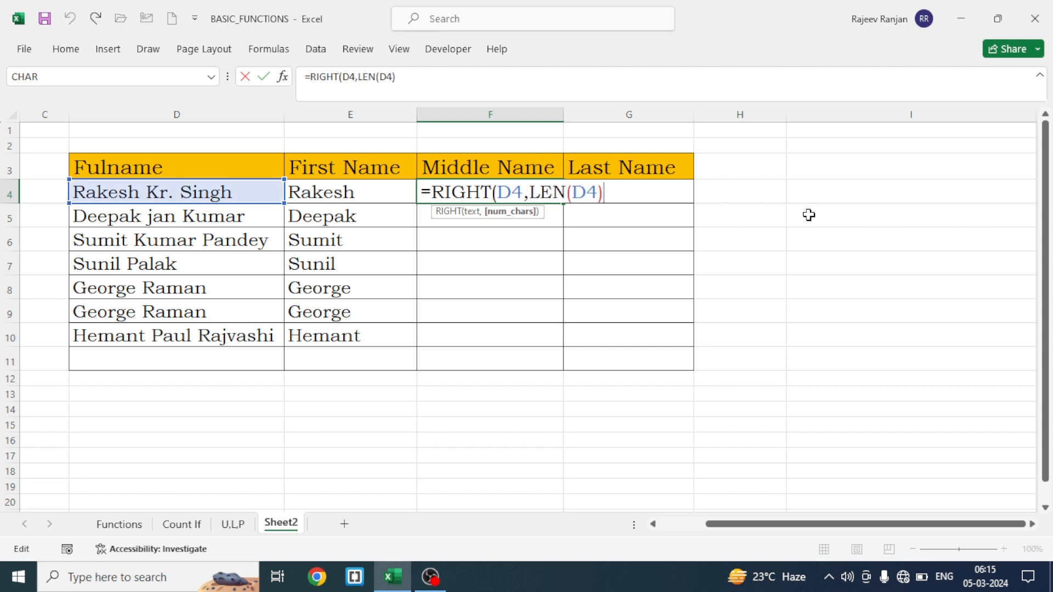
# Subtract FIND(" ",D4) from the length and enter the F4 formula as =RIGHT(D4,LEN(D4)-FIND(" ",D4))
pyautogui.write('-find')
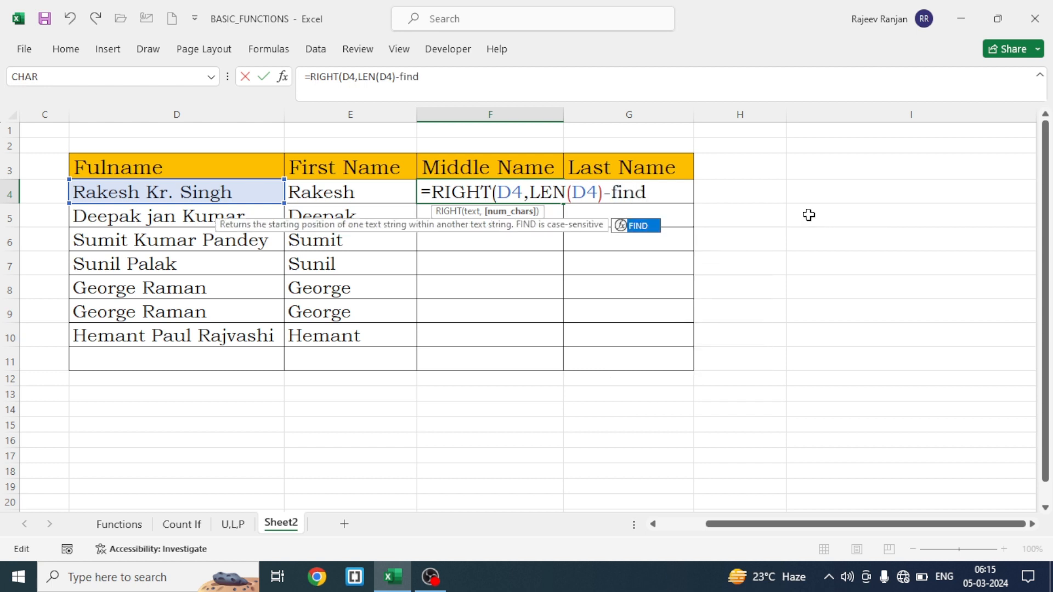
pyautogui.press('Tab')
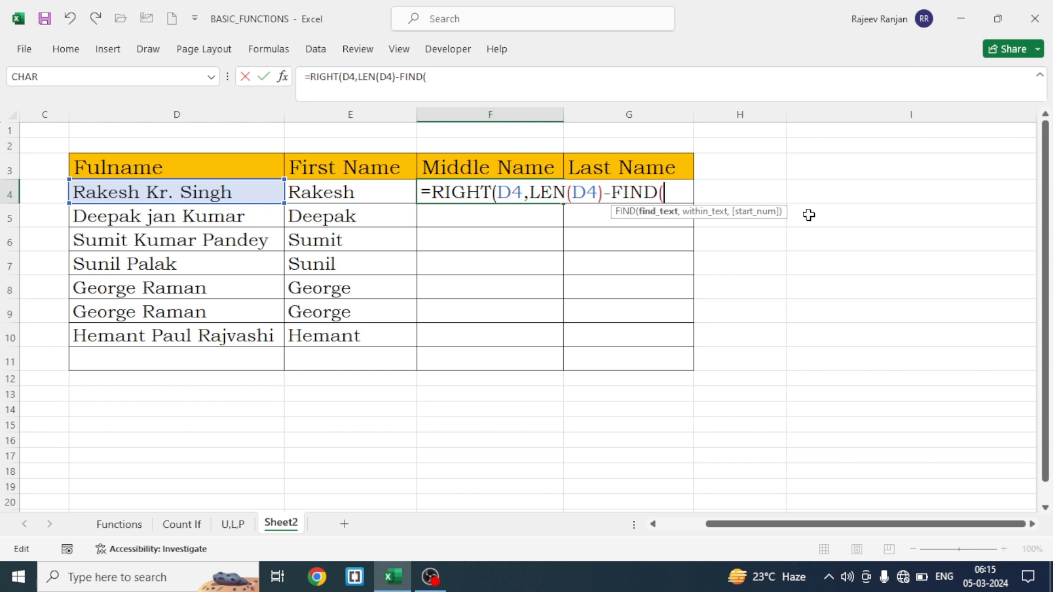
pyautogui.write('" ",')
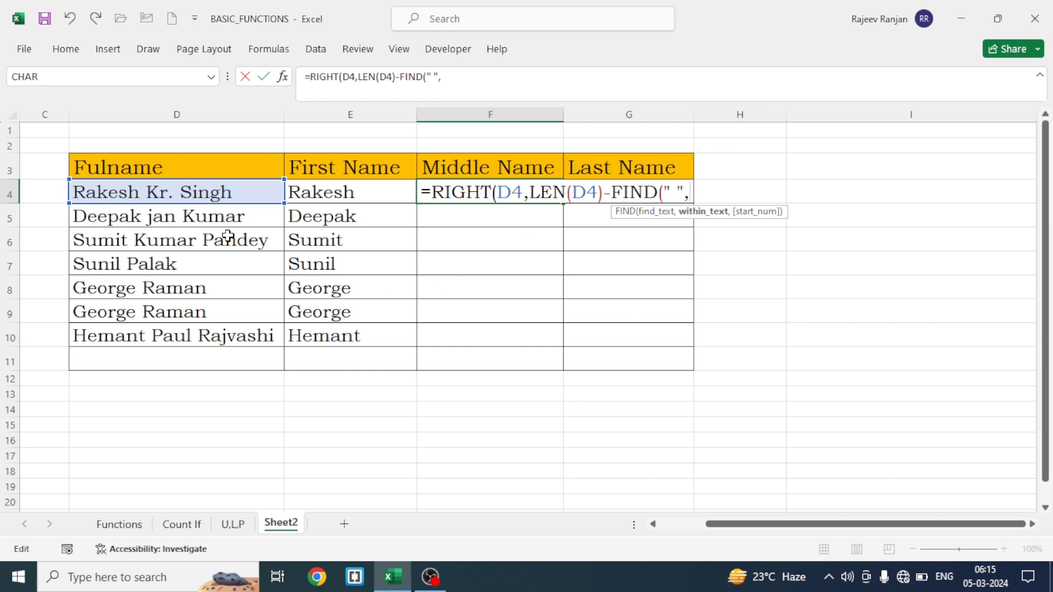
pyautogui.click(183, 197)
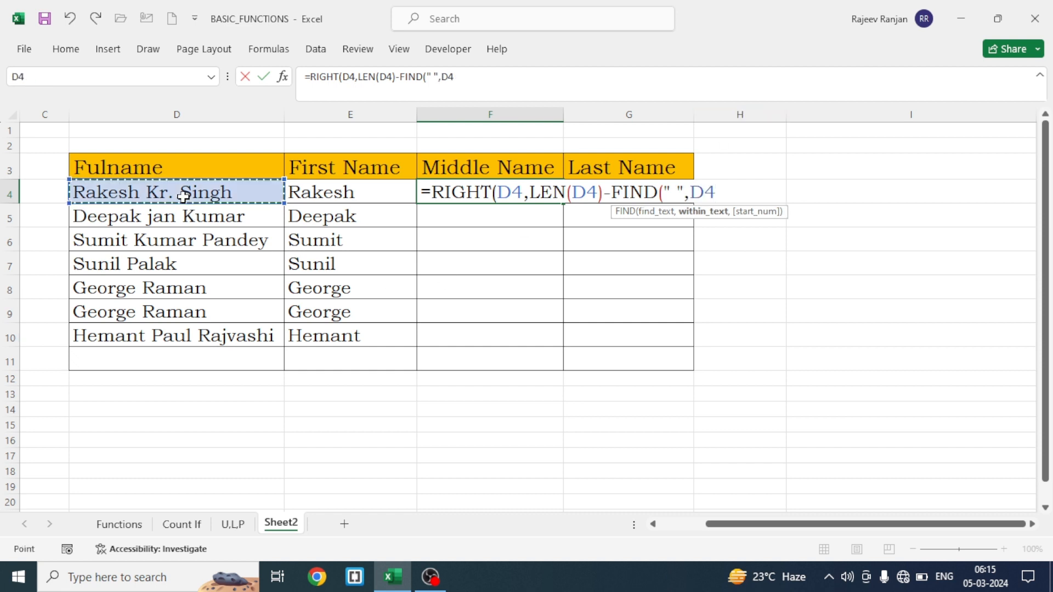
pyautogui.write('))')
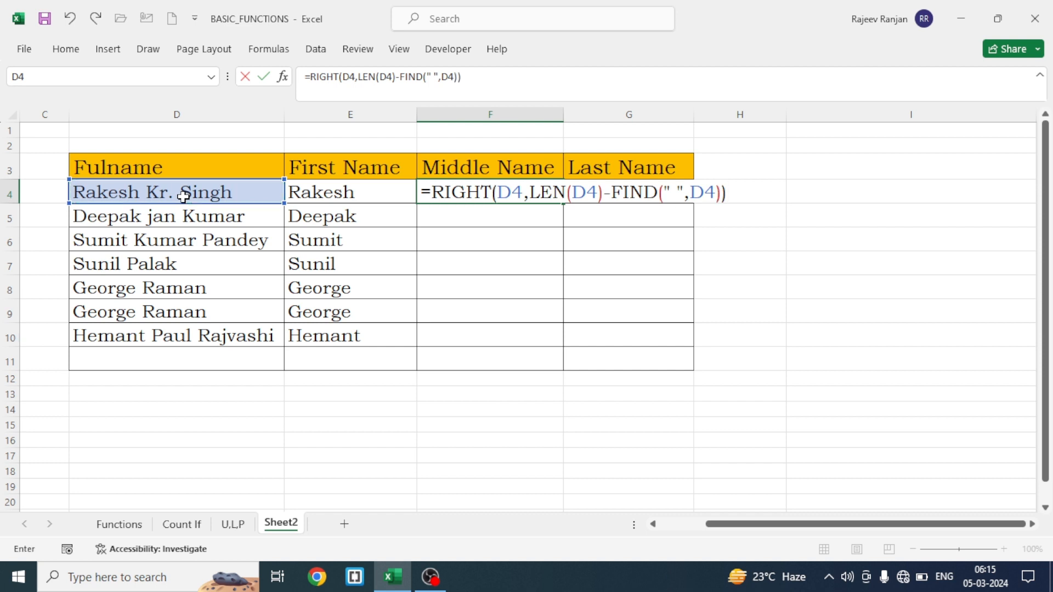
pyautogui.press('Return')
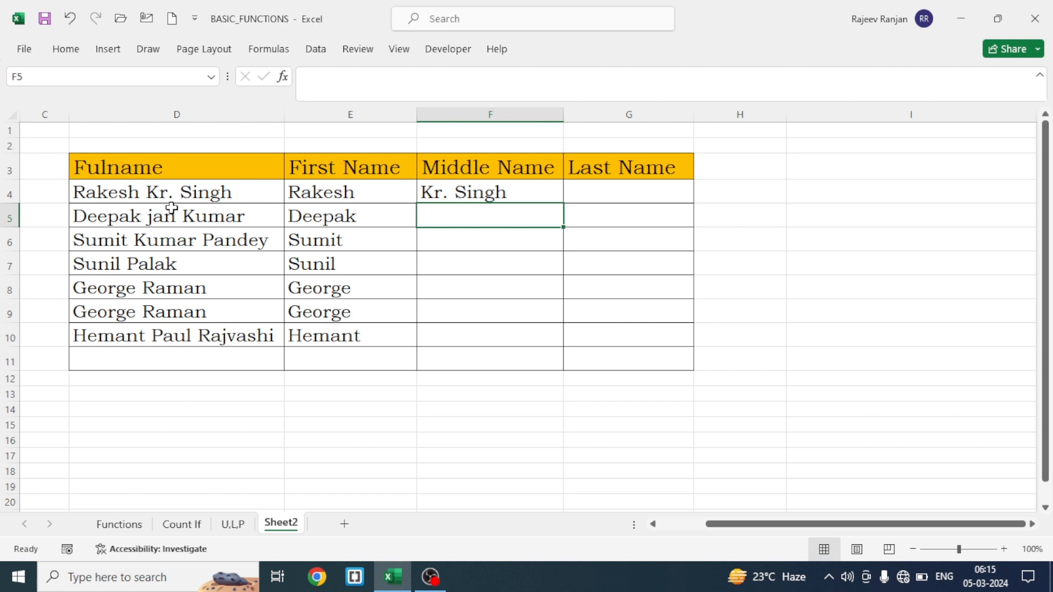
# Copy the RIGHT expression from the F4 formula without its equals sign and paste it as text into I9
pyautogui.click(479, 193)
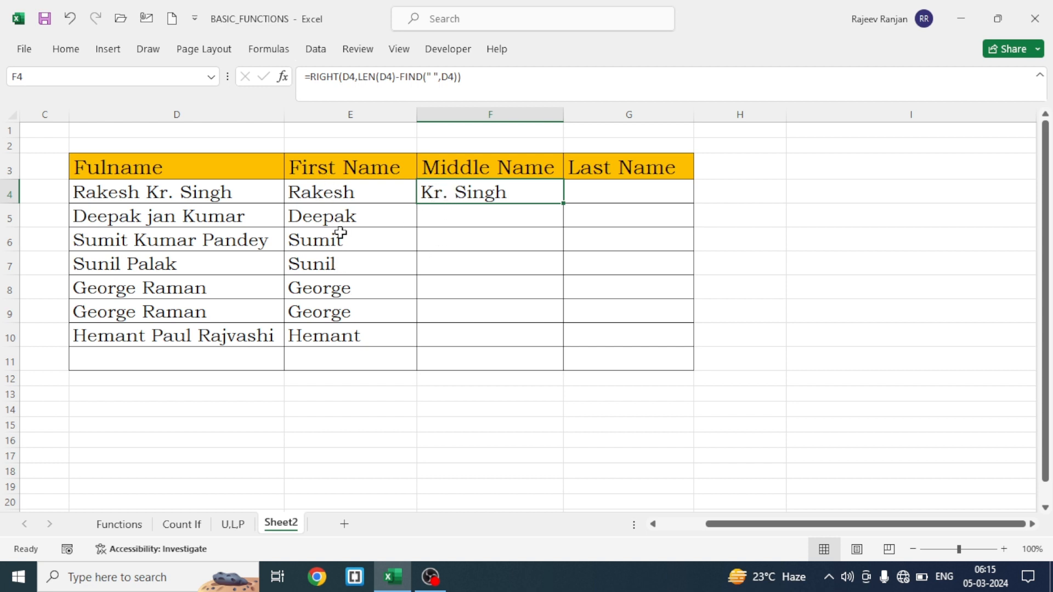
pyautogui.doubleClick(500, 193)
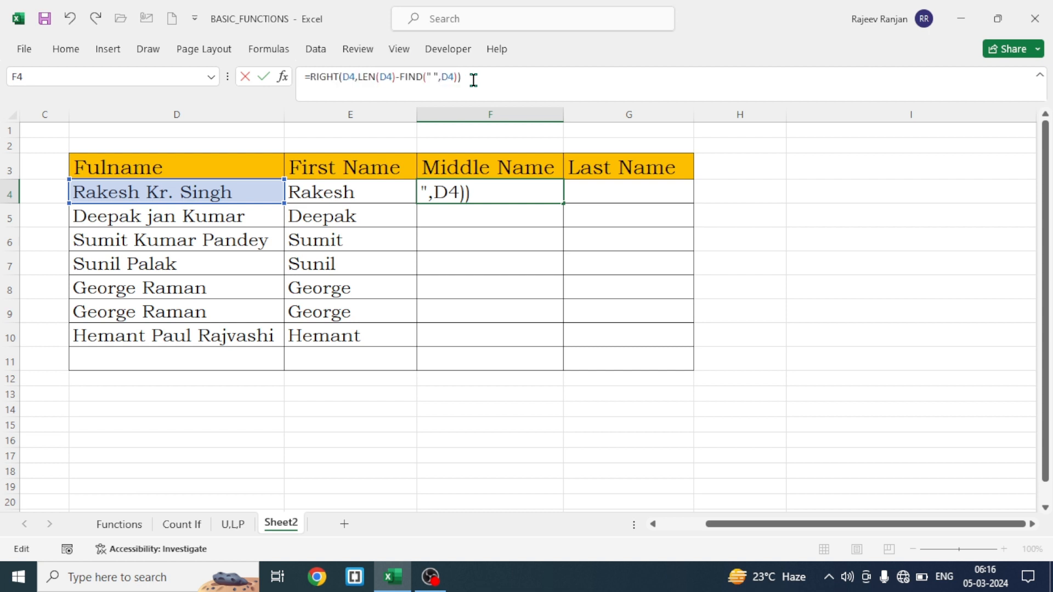
pyautogui.press('Return')
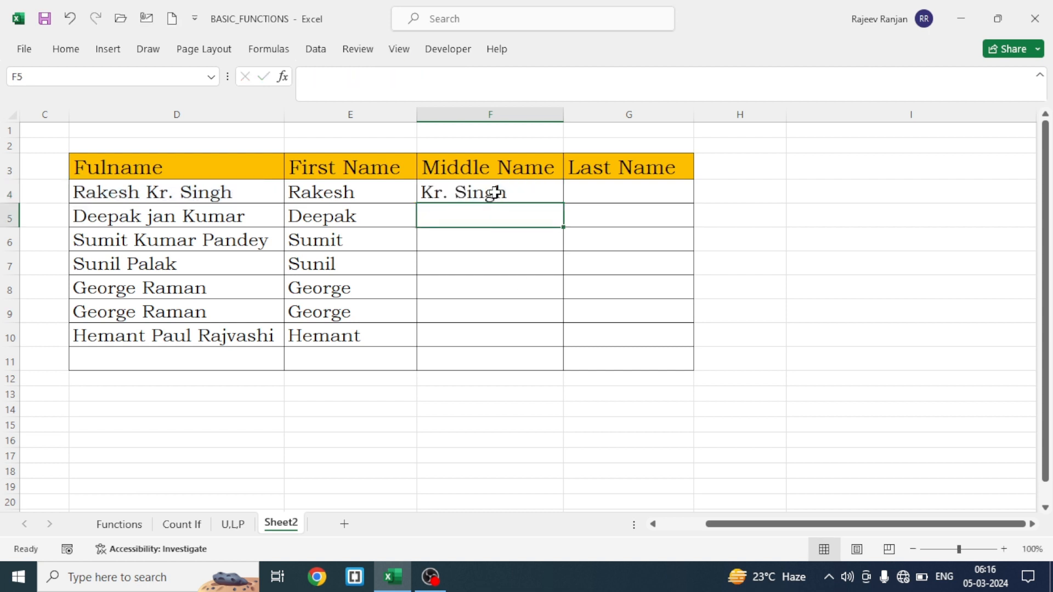
pyautogui.click(850, 311)
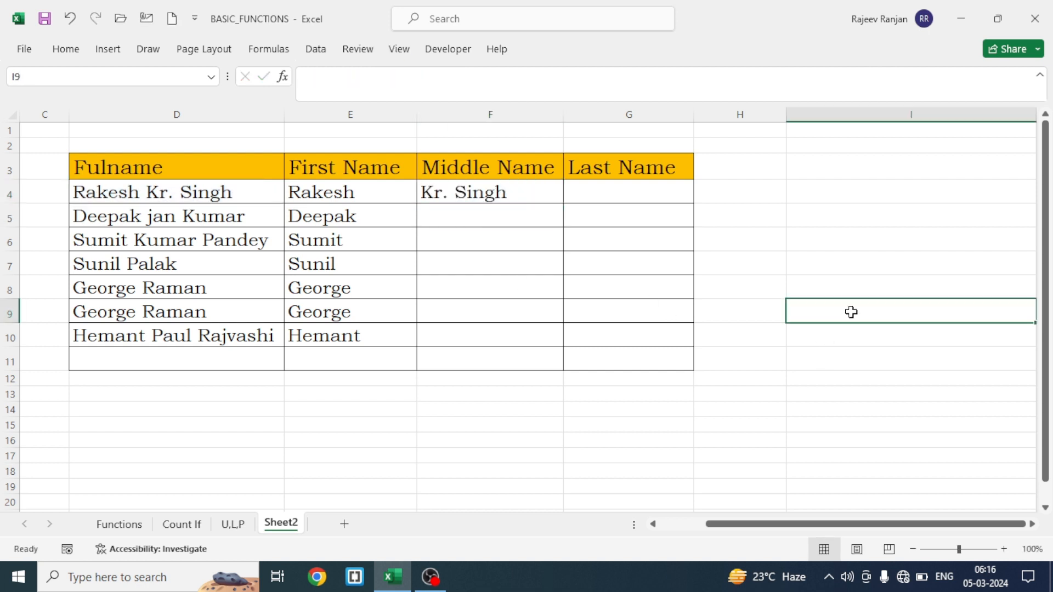
pyautogui.hotkey('ctrl', 'v')
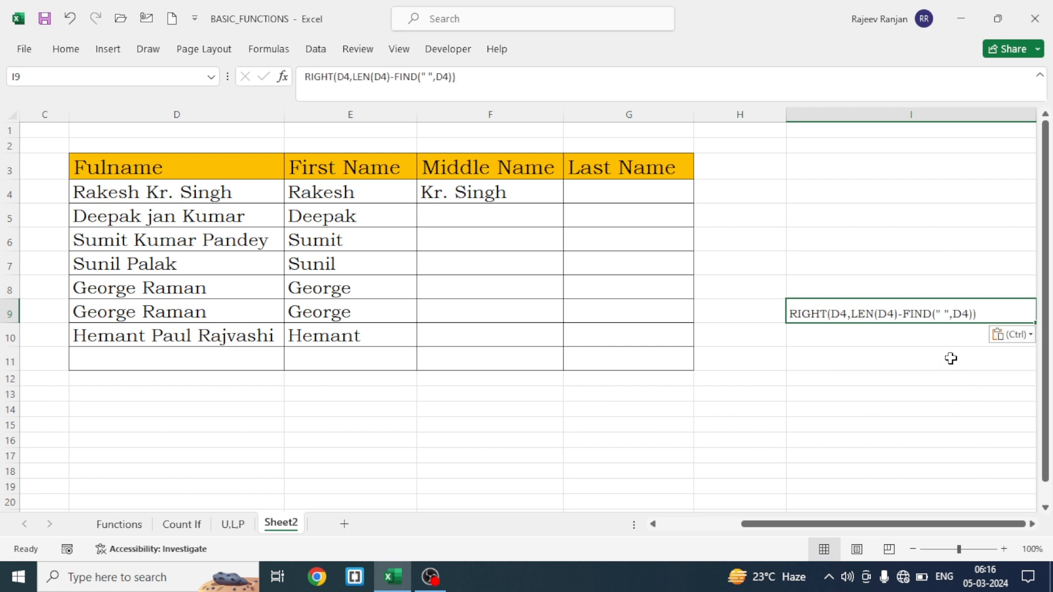
pyautogui.click(909, 383)
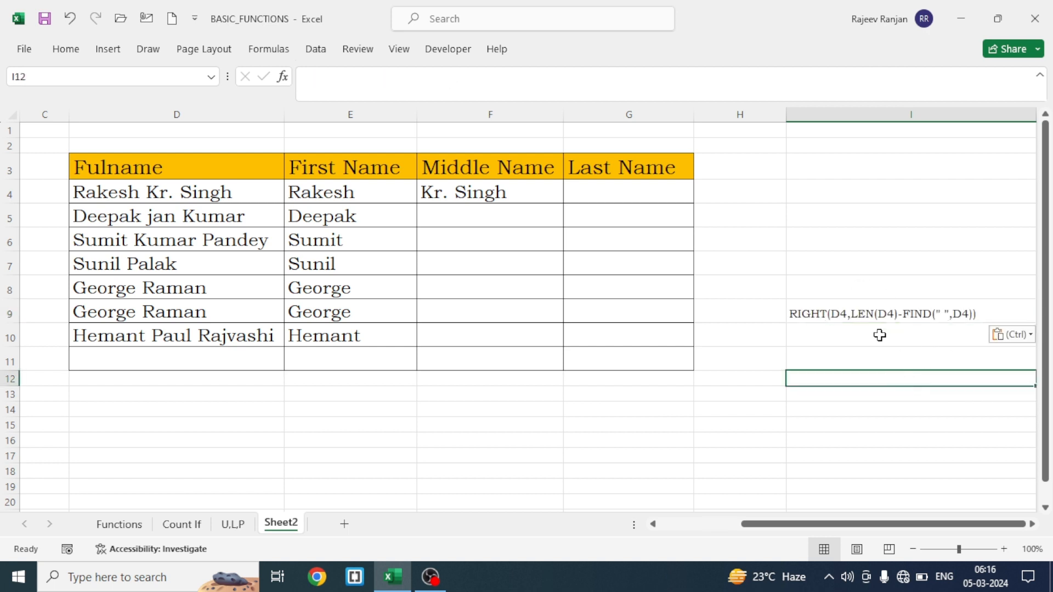
# Insert an opening LEFT( before the RIGHT expression in the F4 formula
pyautogui.click(466, 193)
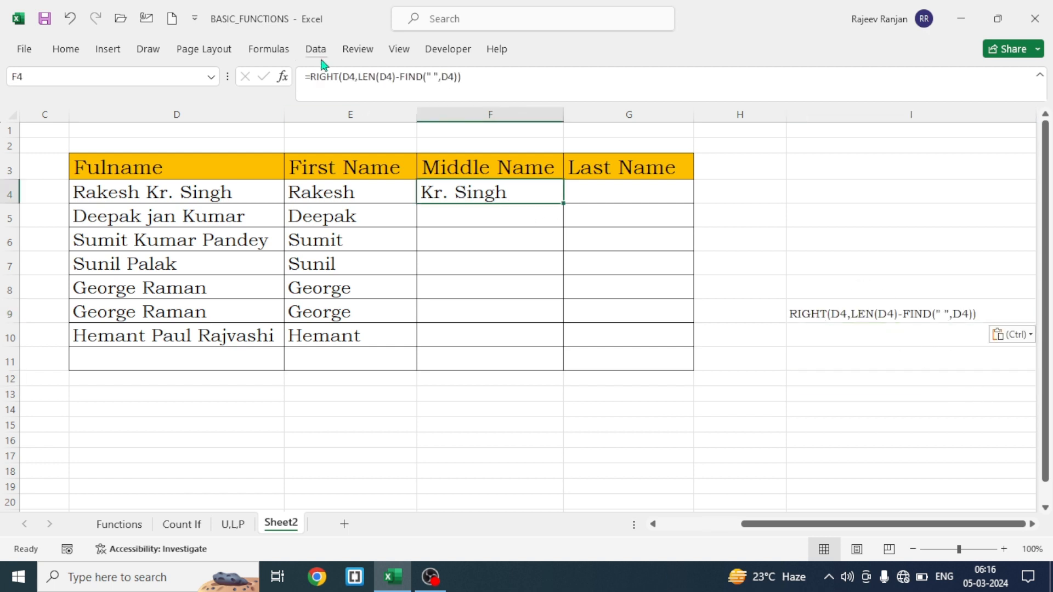
pyautogui.click(313, 72)
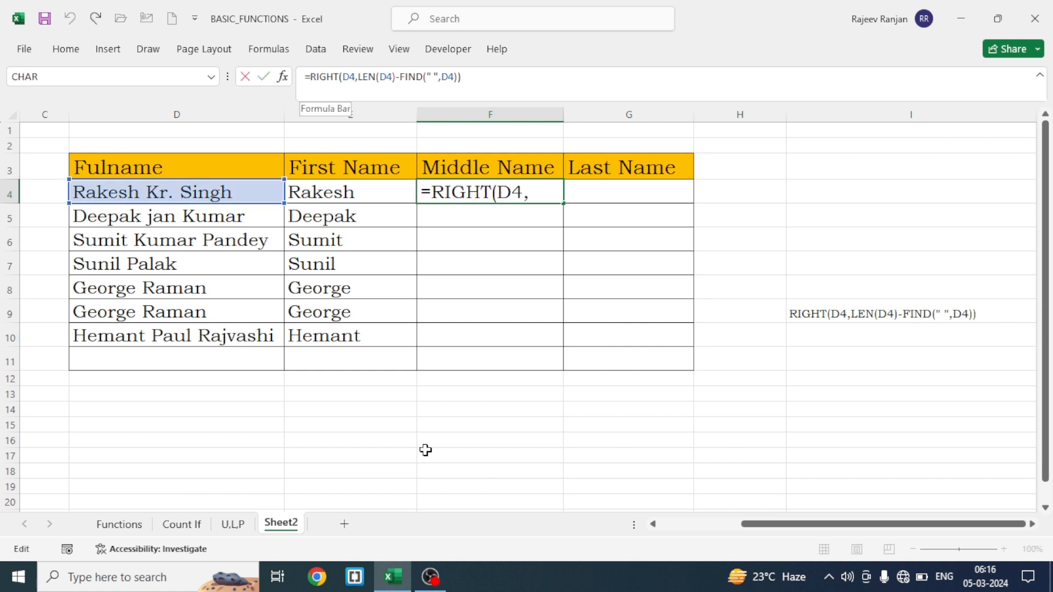
pyautogui.write('left')
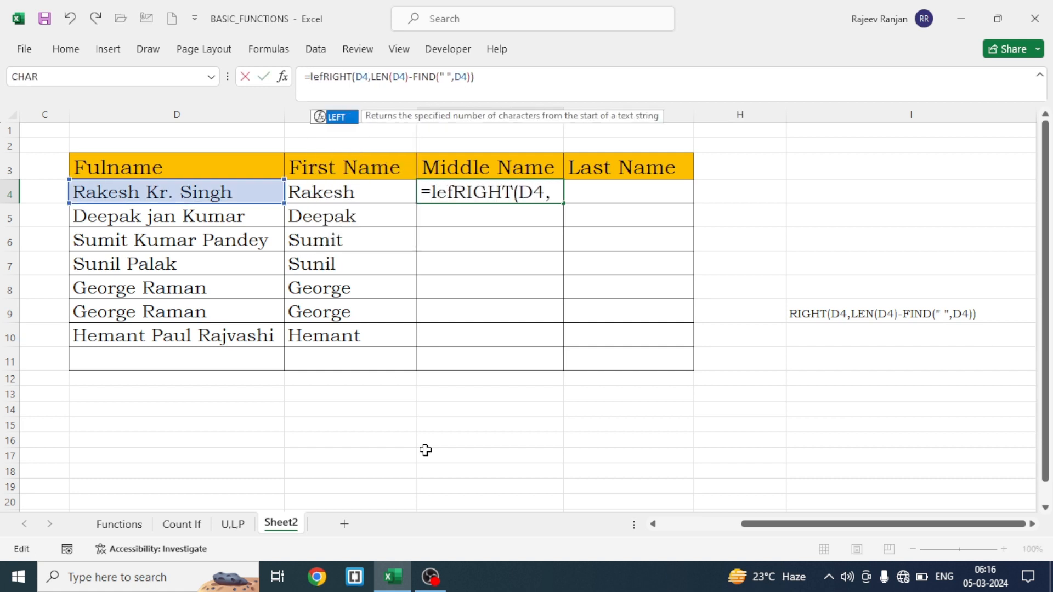
pyautogui.press('Tab')
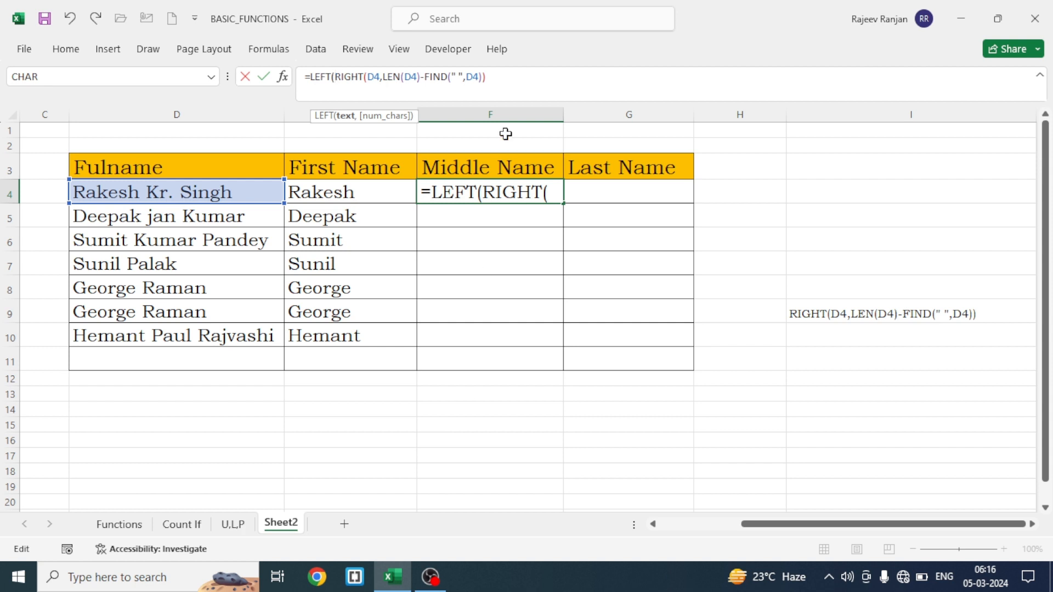
# Complete F4's LEFT formula with FIND(" ",RIGHT(D4,LEN(D4)-FIND(" ",D4))) as its character count, reusing the copied RIGHT expression, and enter it
pyautogui.click(495, 77)
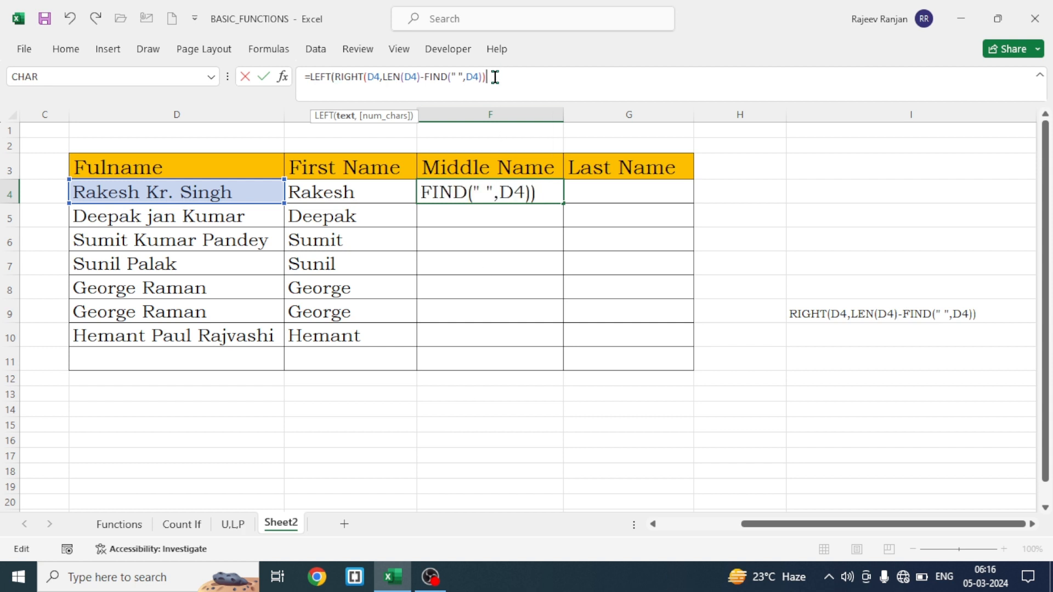
pyautogui.write(',find')
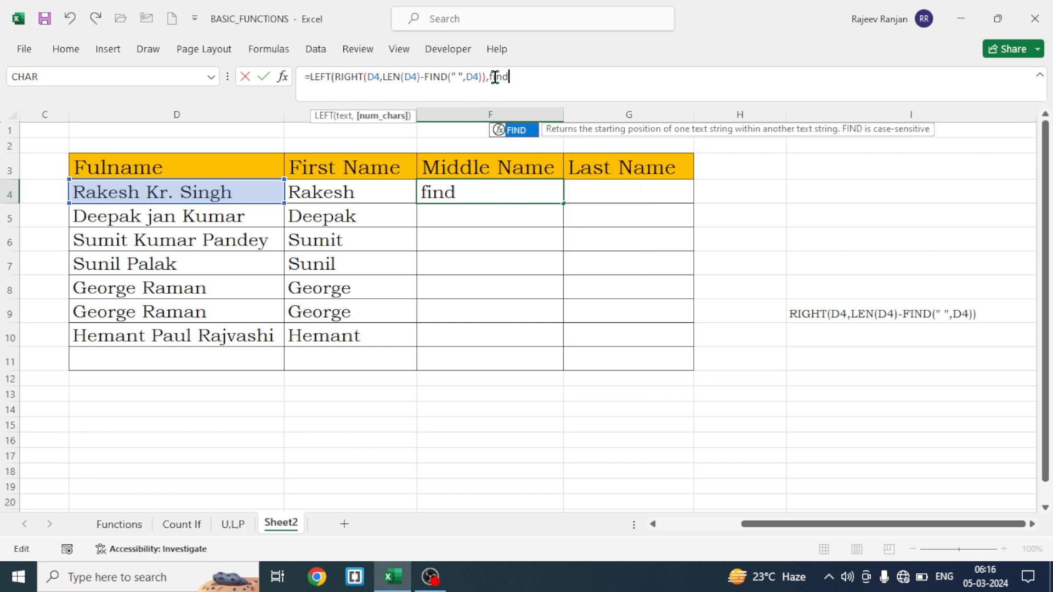
pyautogui.press('Tab')
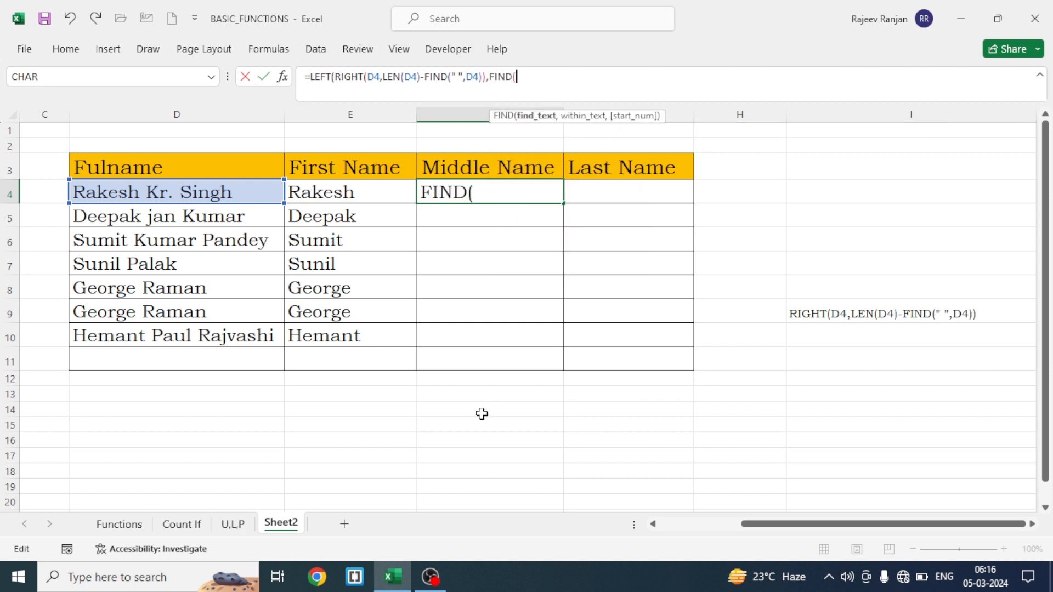
pyautogui.write('" ",')
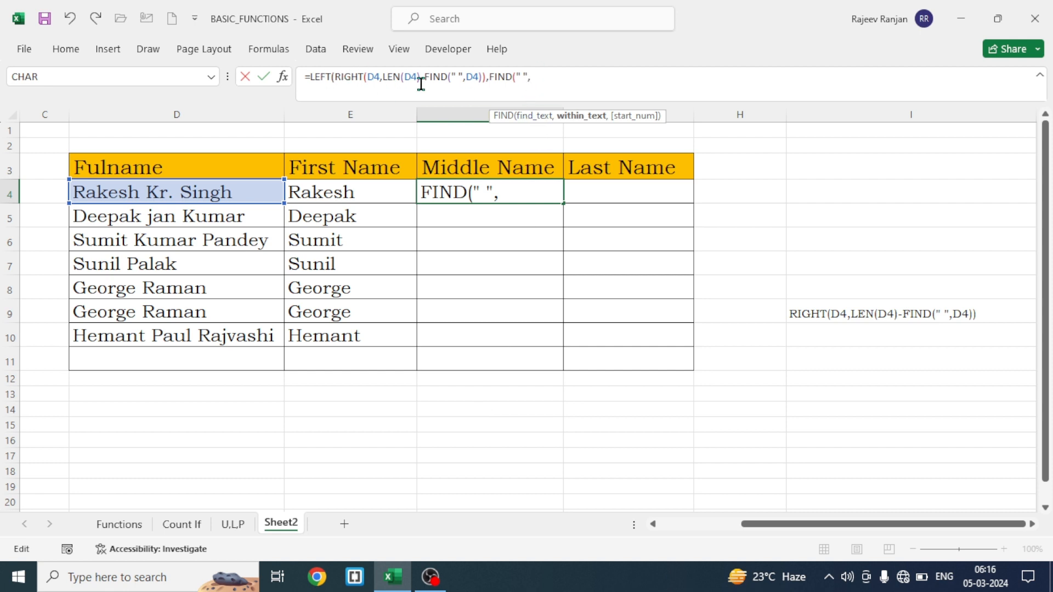
pyautogui.hotkey('ctrl', 'v')
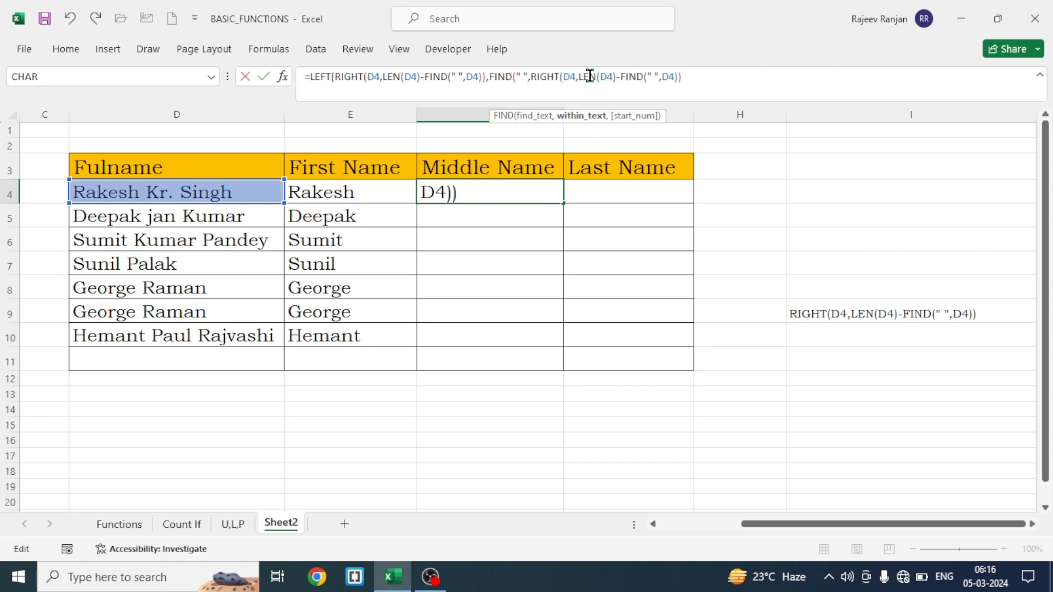
pyautogui.write(')')
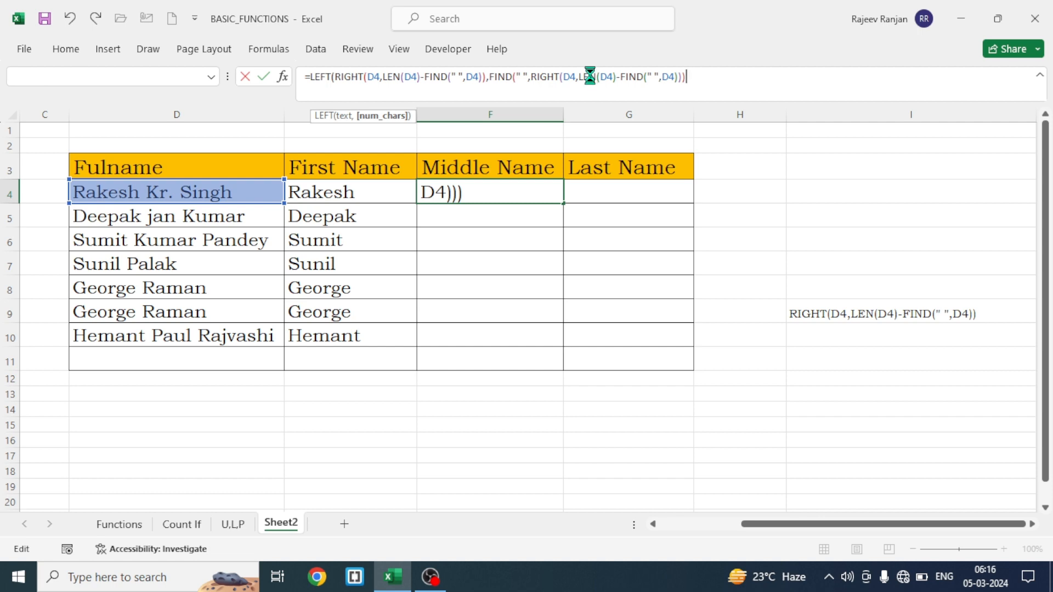
pyautogui.press('Return')
# Wrap the F4 formula in IFERROR with " " as the value returned on error
pyautogui.click(448, 192)
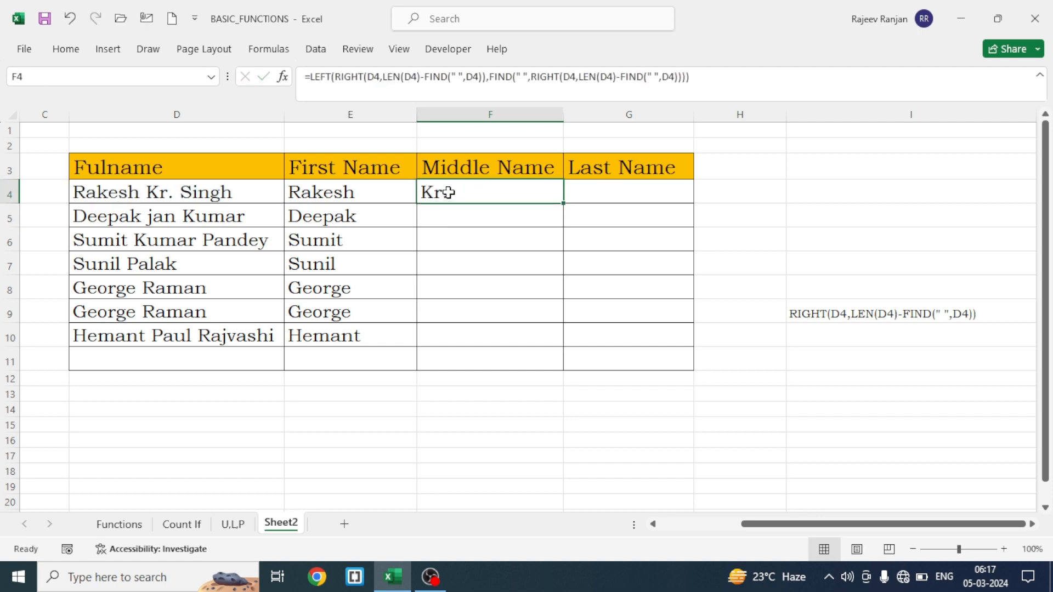
pyautogui.click(311, 77)
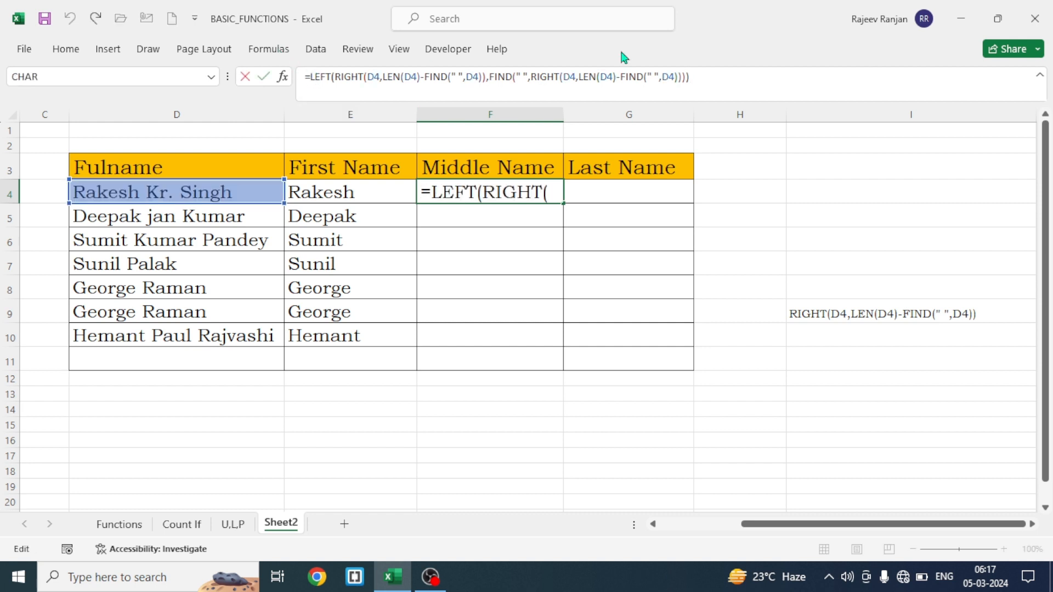
pyautogui.write('ife')
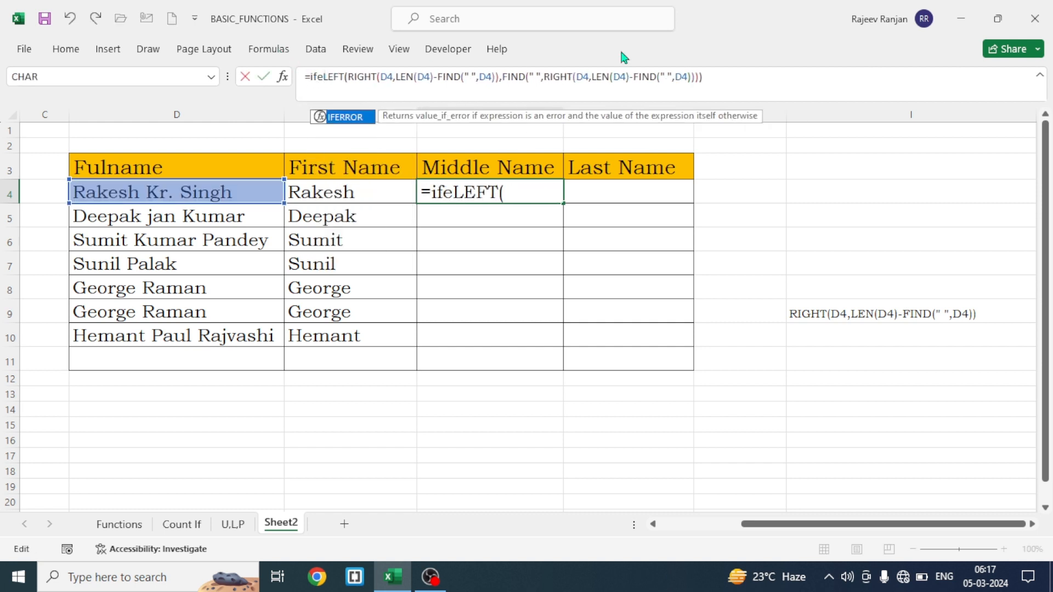
pyautogui.press('Tab')
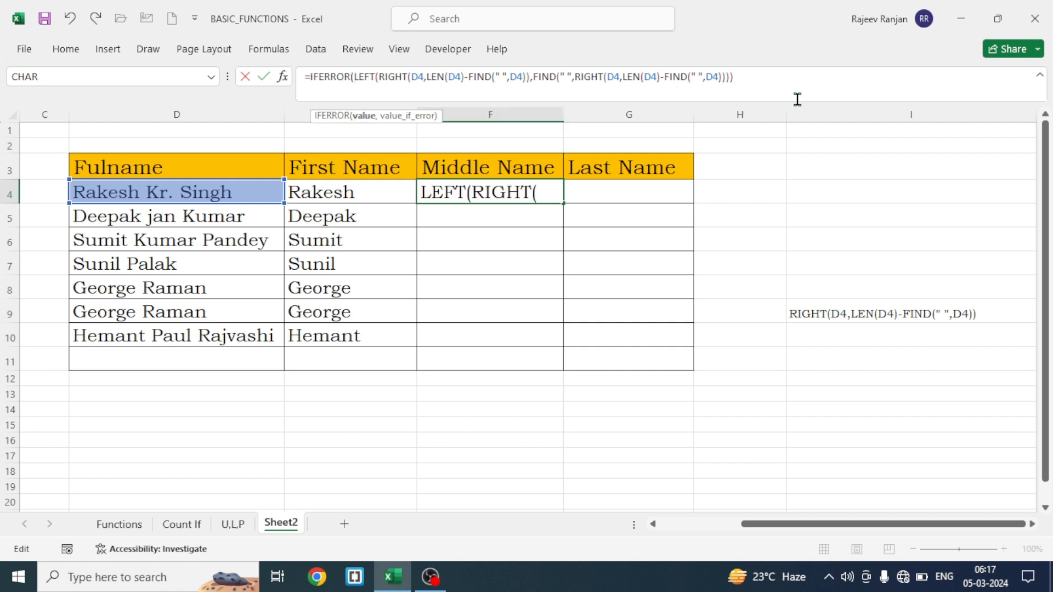
pyautogui.click(745, 79)
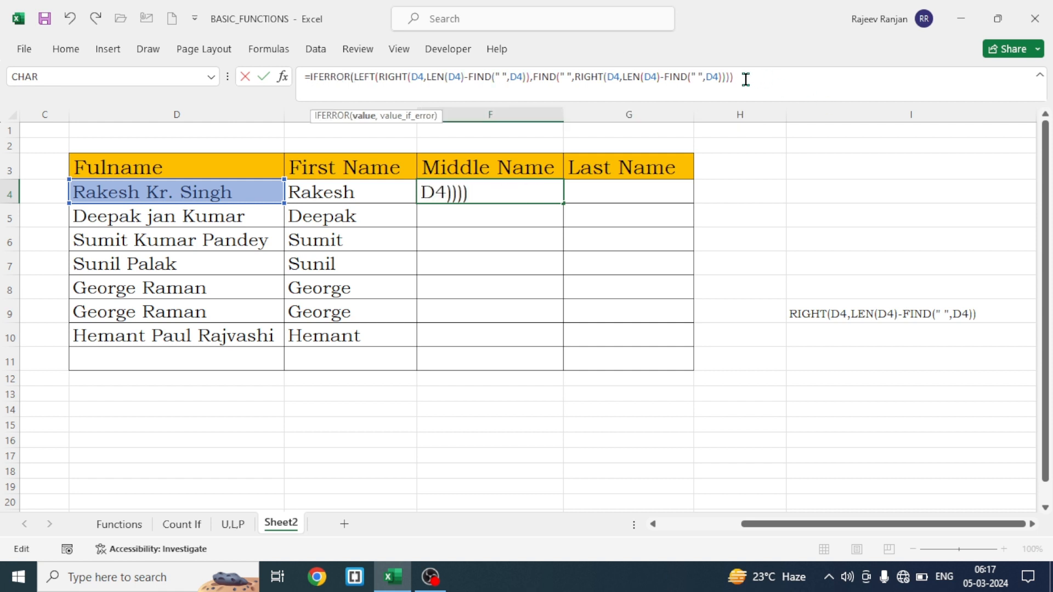
pyautogui.write('," ")')
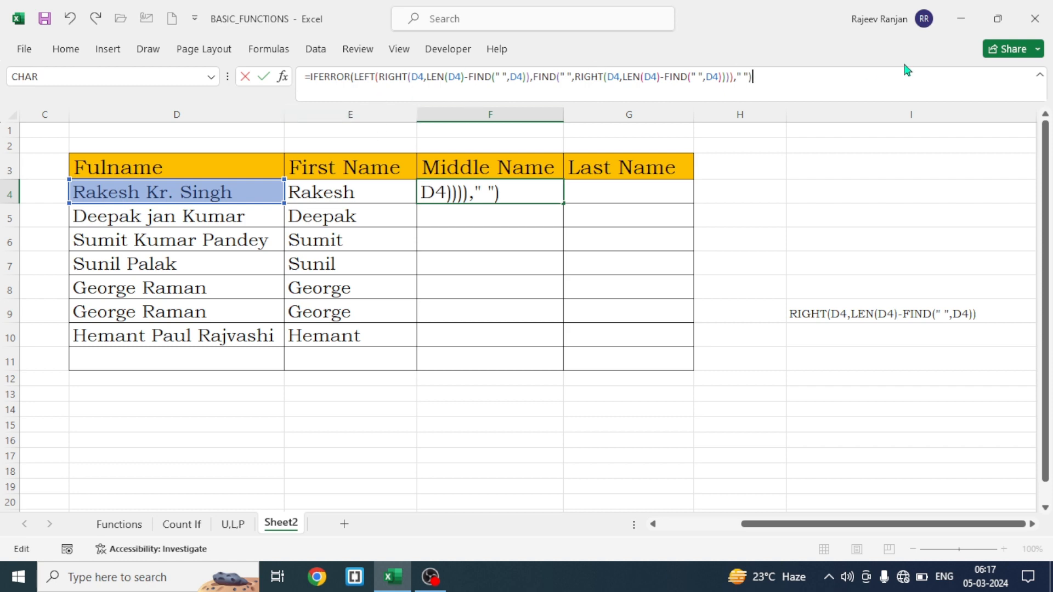
pyautogui.press('Return')
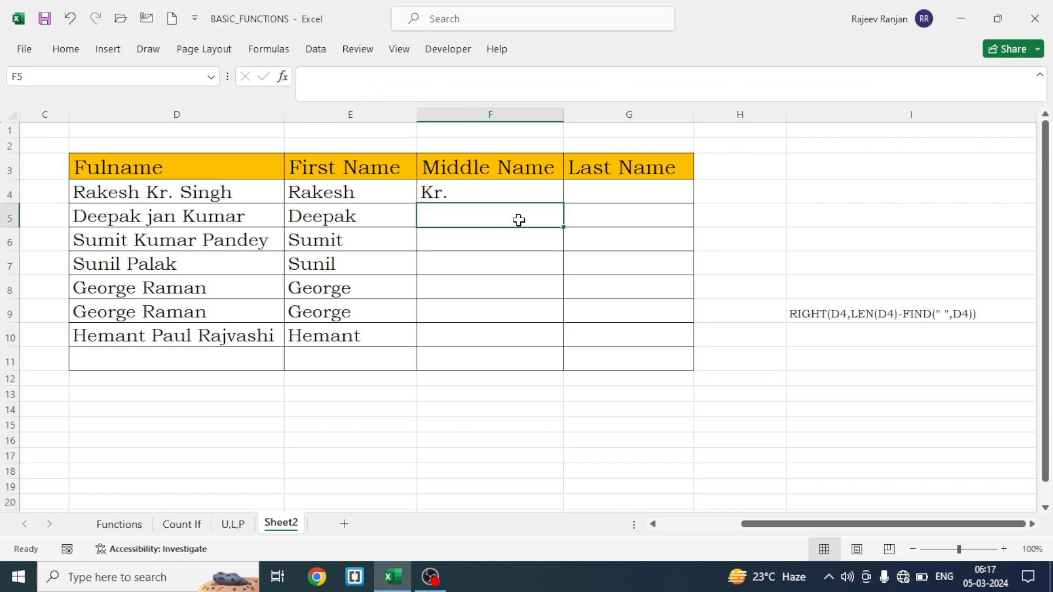
# Fill the F4 middle name formula down through F10 and check the copied formula in F8
pyautogui.click(481, 194)
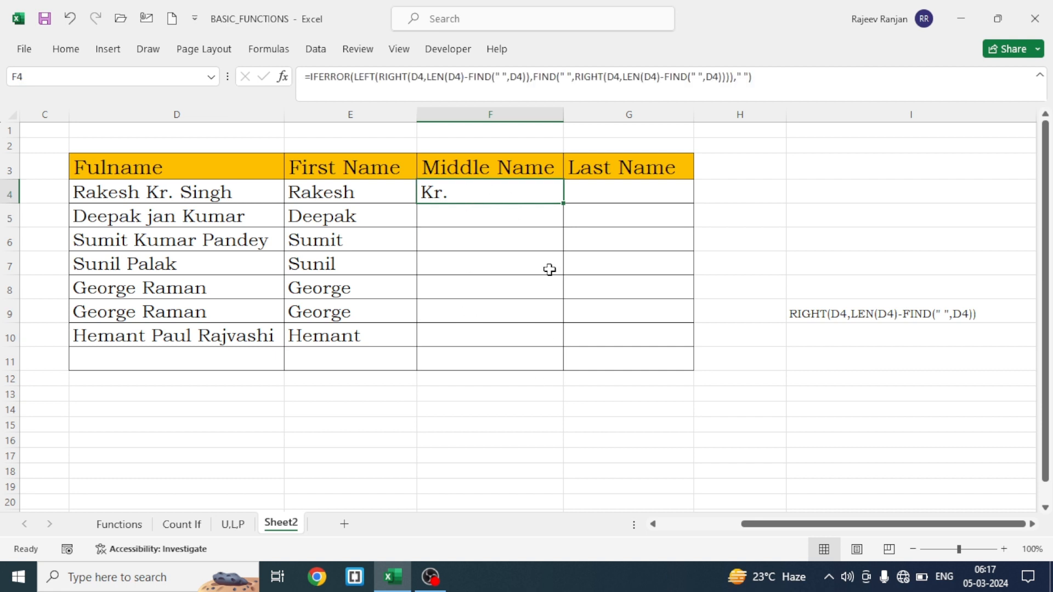
pyautogui.doubleClick(562, 203)
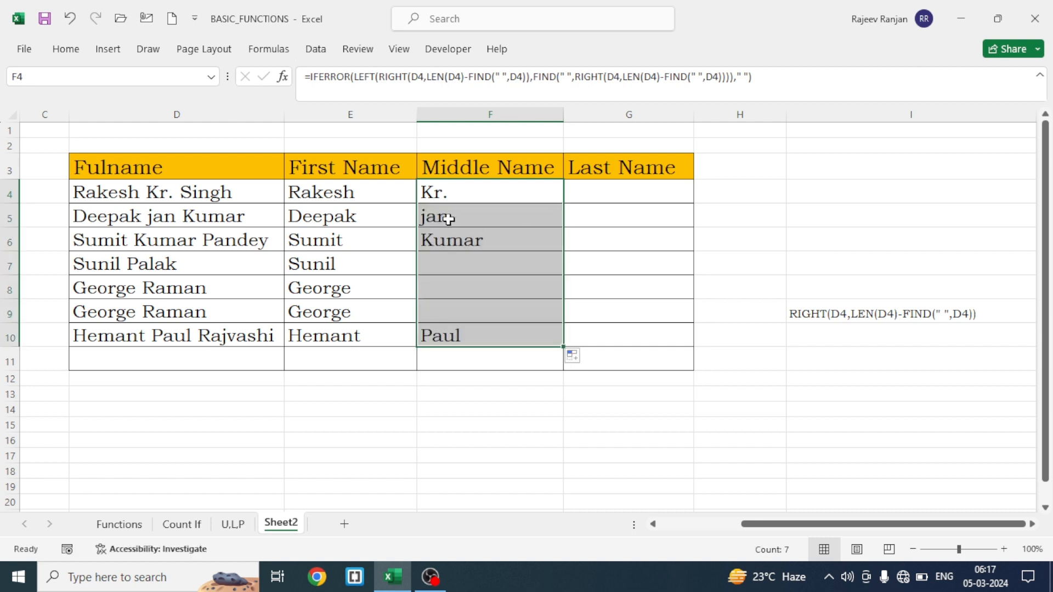
pyautogui.click(483, 283)
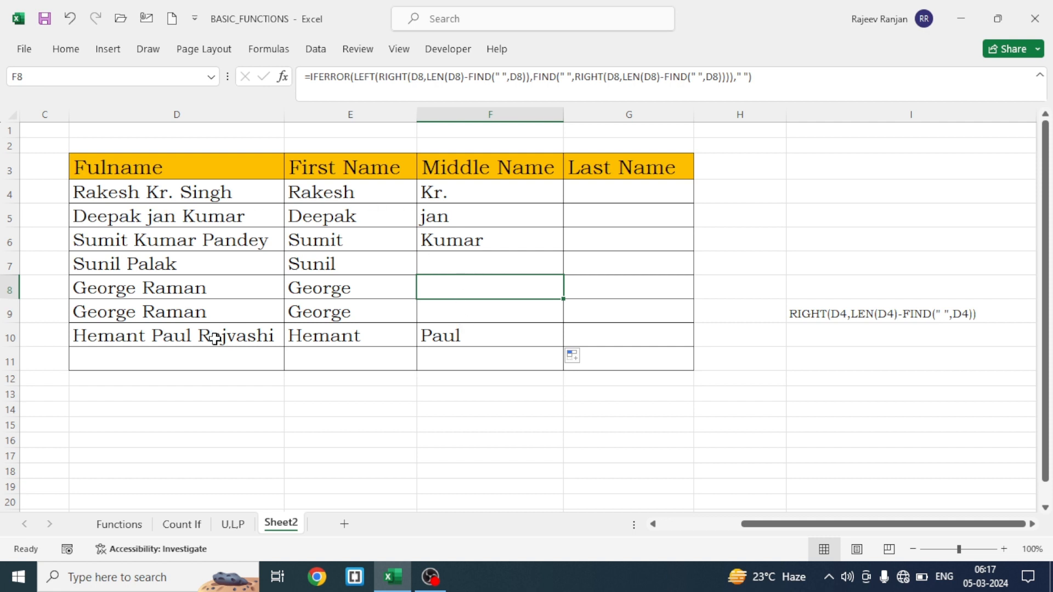
# Start the last name formula in G4 as =RIGHT(D4,LEN(D4)-
pyautogui.click(617, 192)
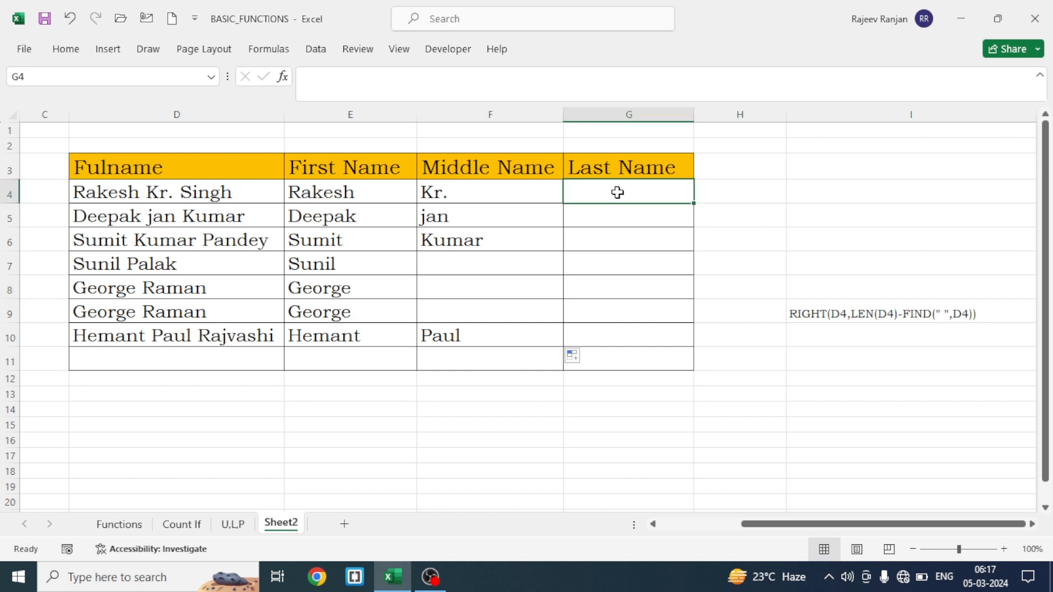
pyautogui.write('=')
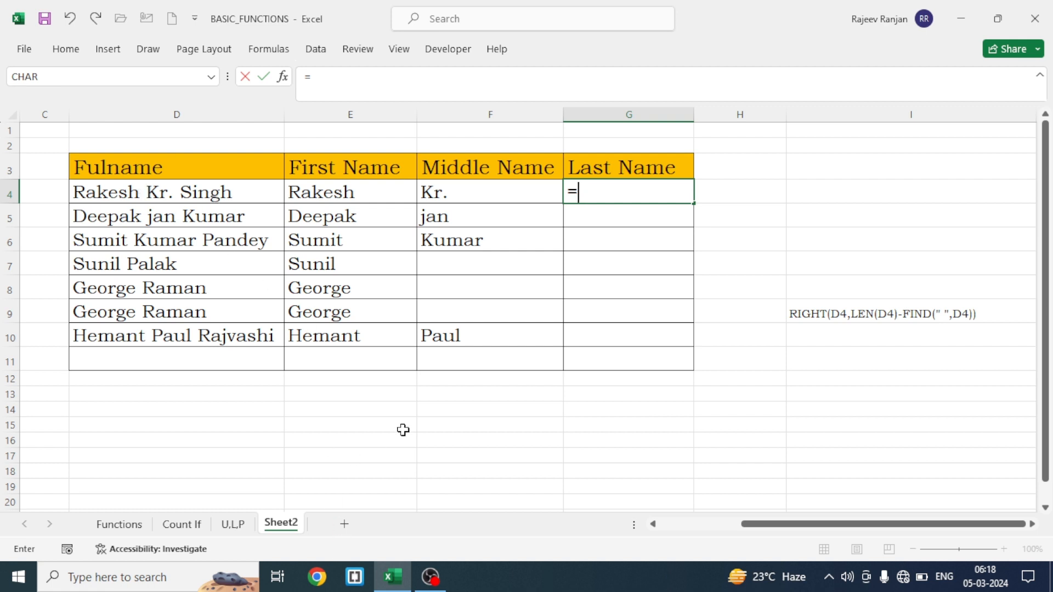
pyautogui.write('right')
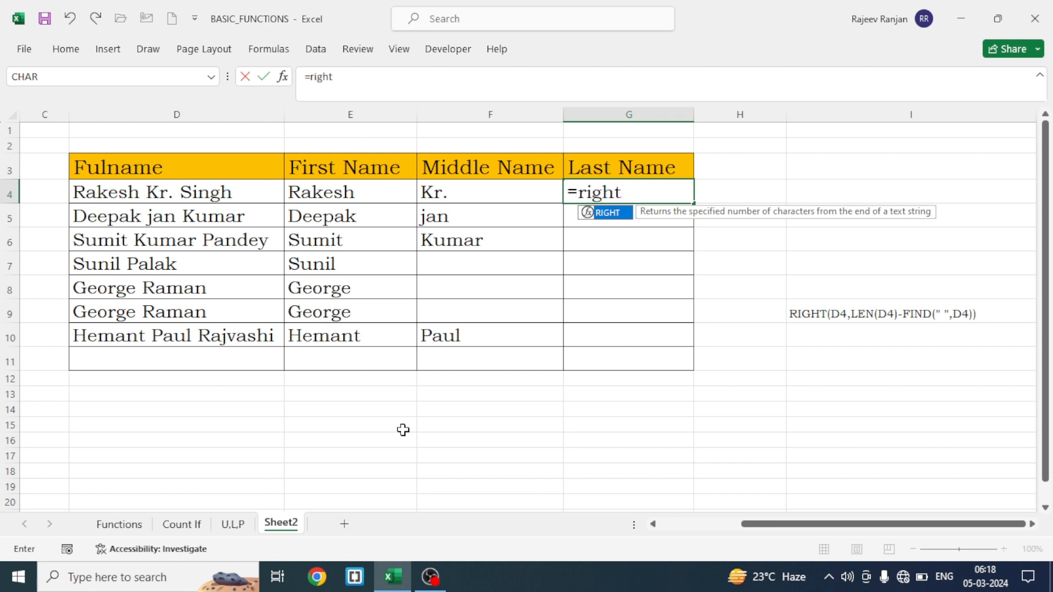
pyautogui.press('Tab')
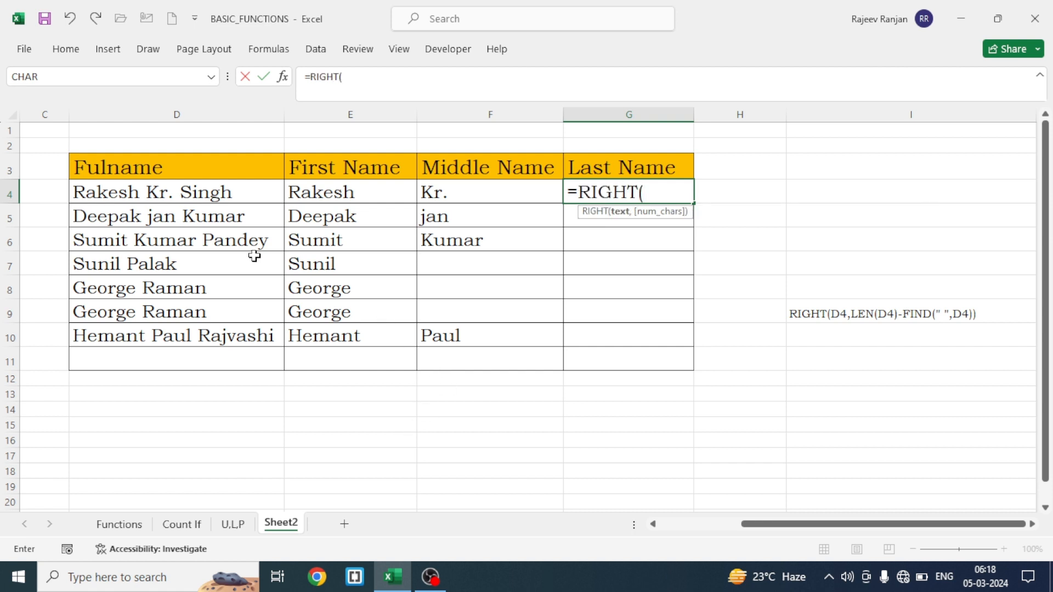
pyautogui.click(158, 188)
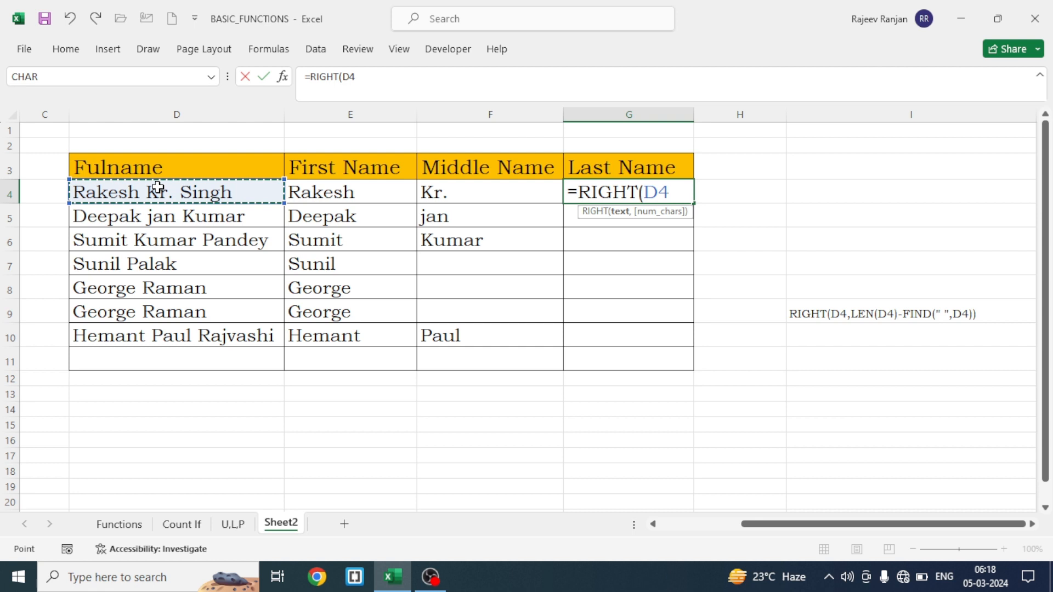
pyautogui.write(',')
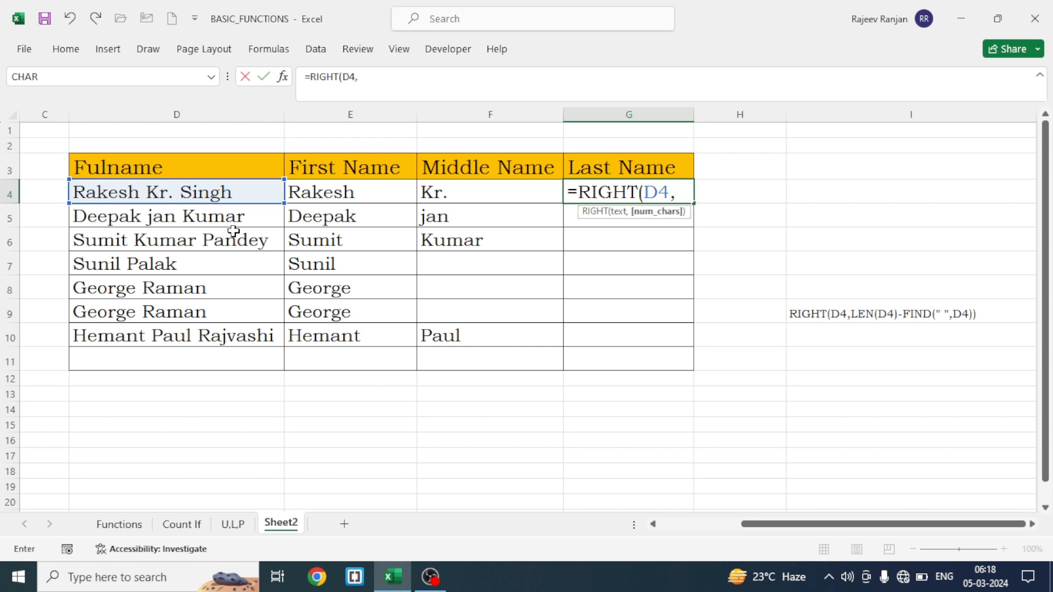
pyautogui.write('len')
pyautogui.press('Tab')
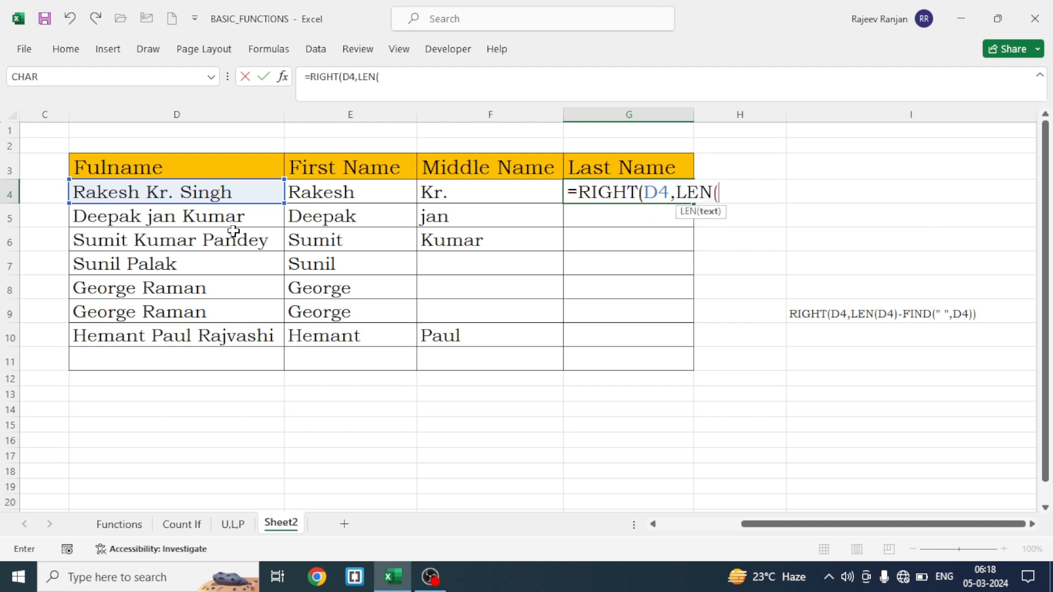
pyautogui.click(201, 195)
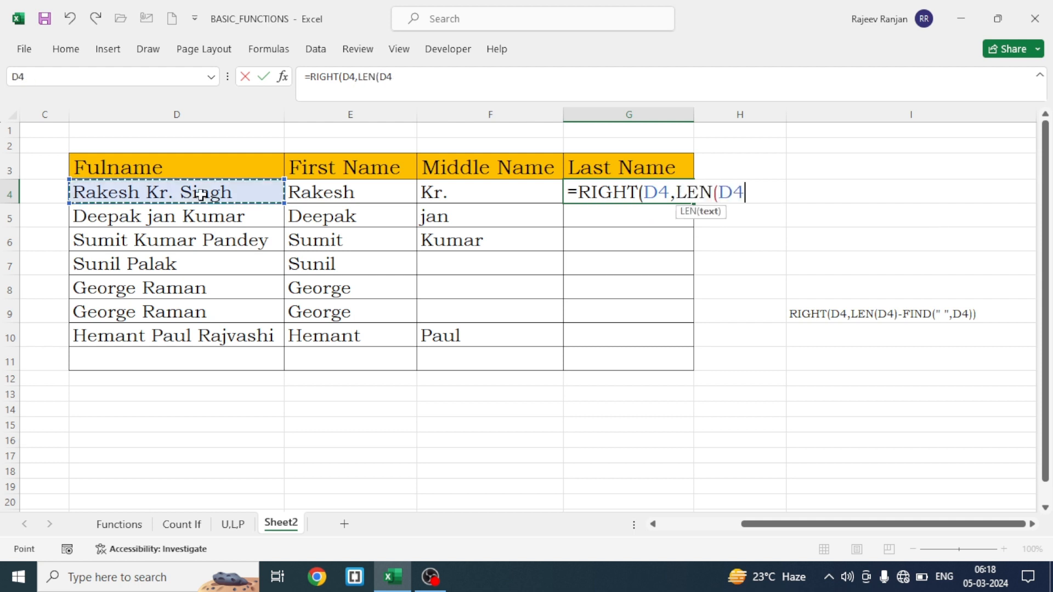
pyautogui.write(')-')
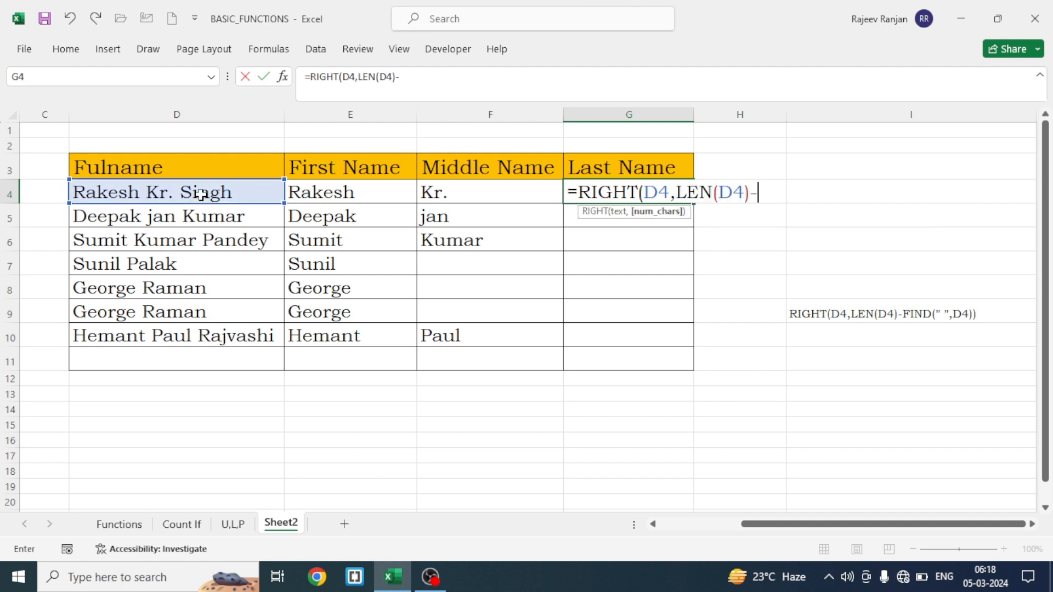
pyautogui.write('fin')
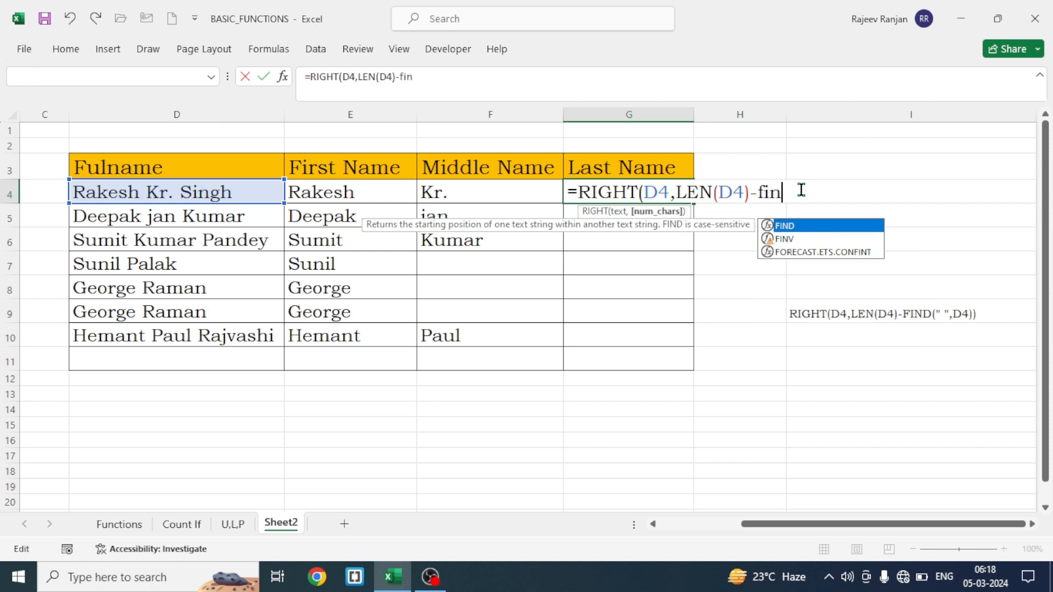
# Add a FIND to the G4 formula that searches for " " within D4, leaving its parentheses open
pyautogui.press('Tab')
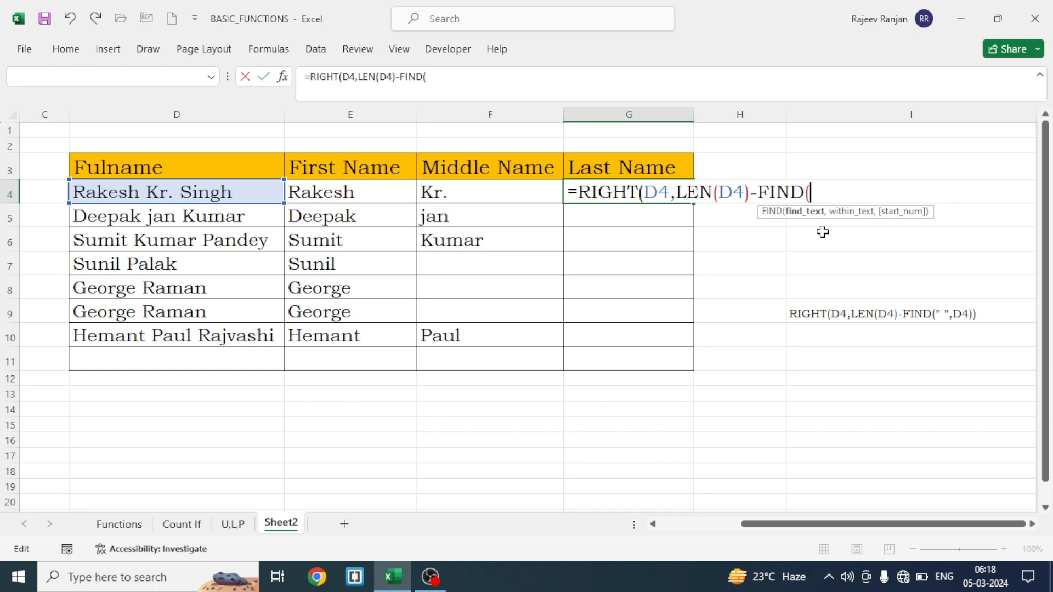
pyautogui.write('" ",')
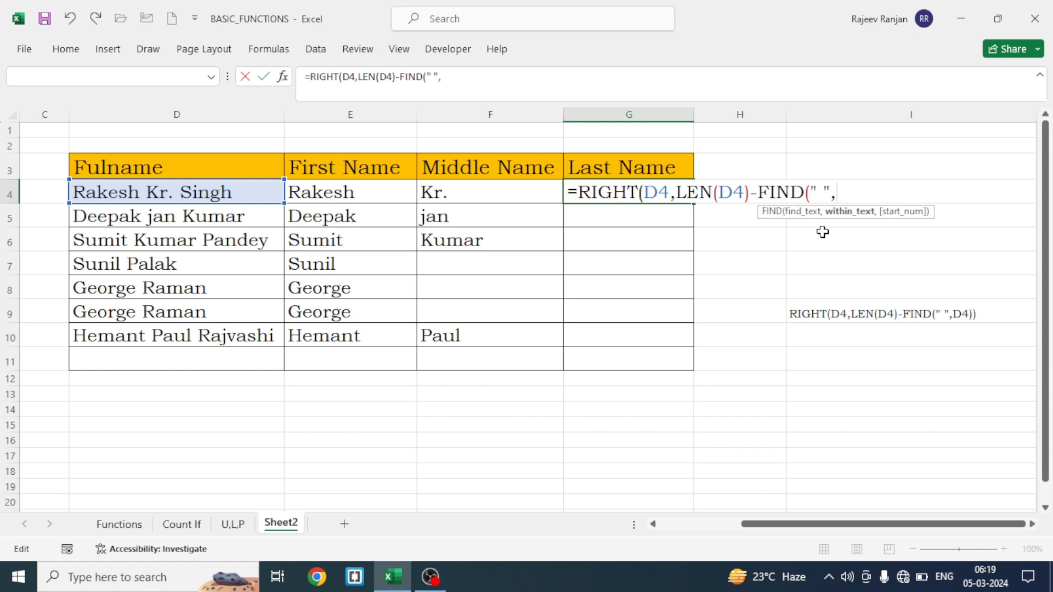
pyautogui.click(137, 193)
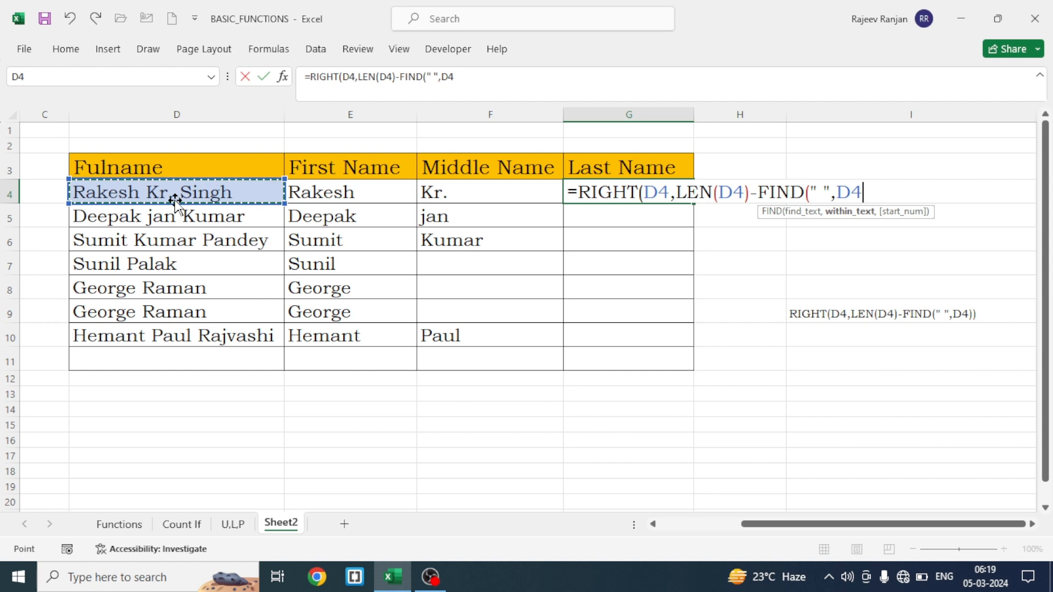
# Give the open FIND in G4 the start position FIND(" ",D4)+1 and close that FIND
pyautogui.write(',find')
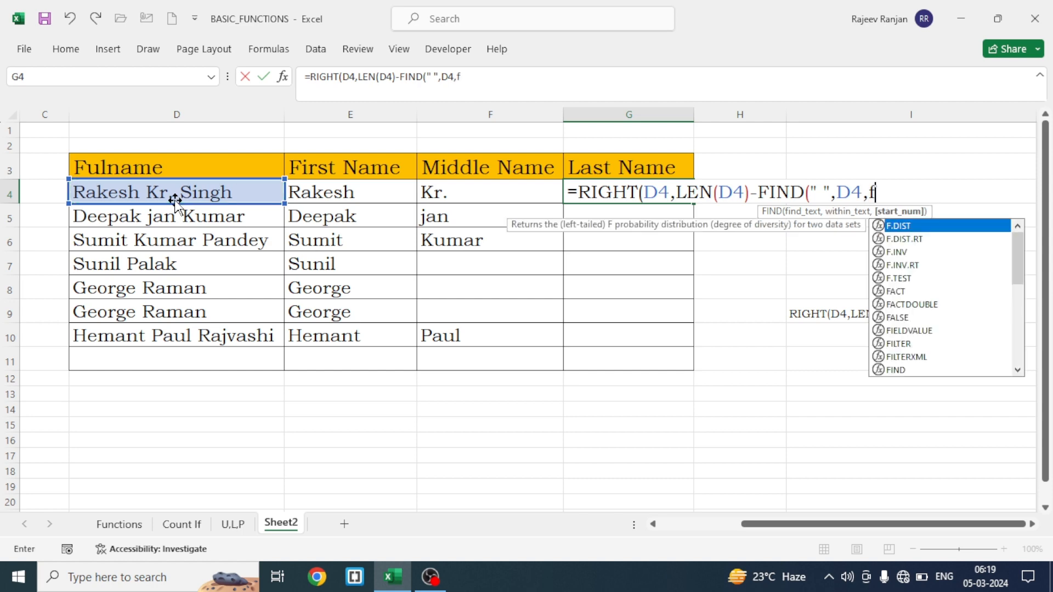
pyautogui.press('Tab')
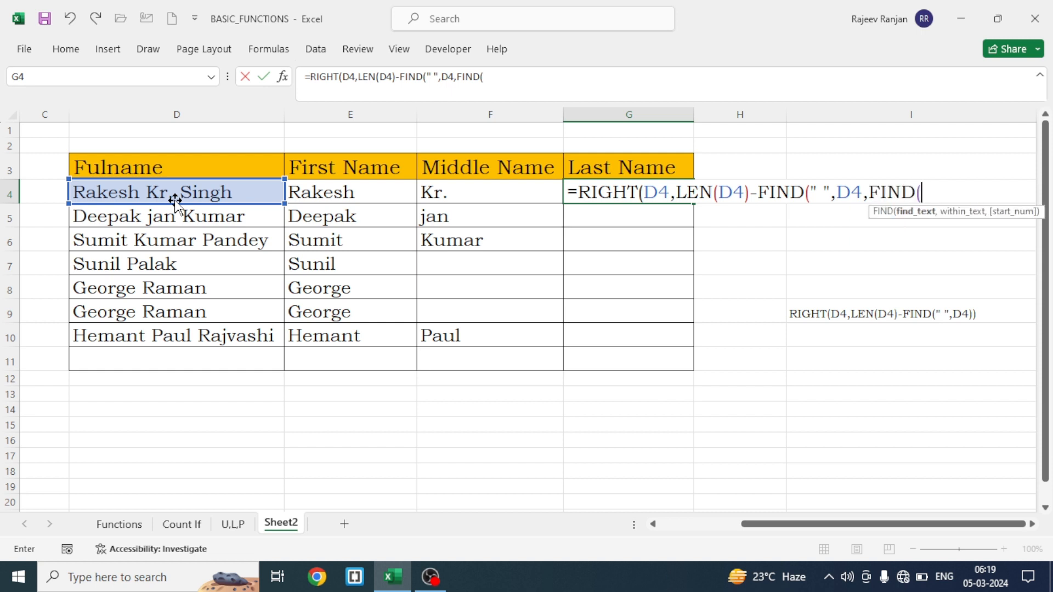
pyautogui.write('" ",')
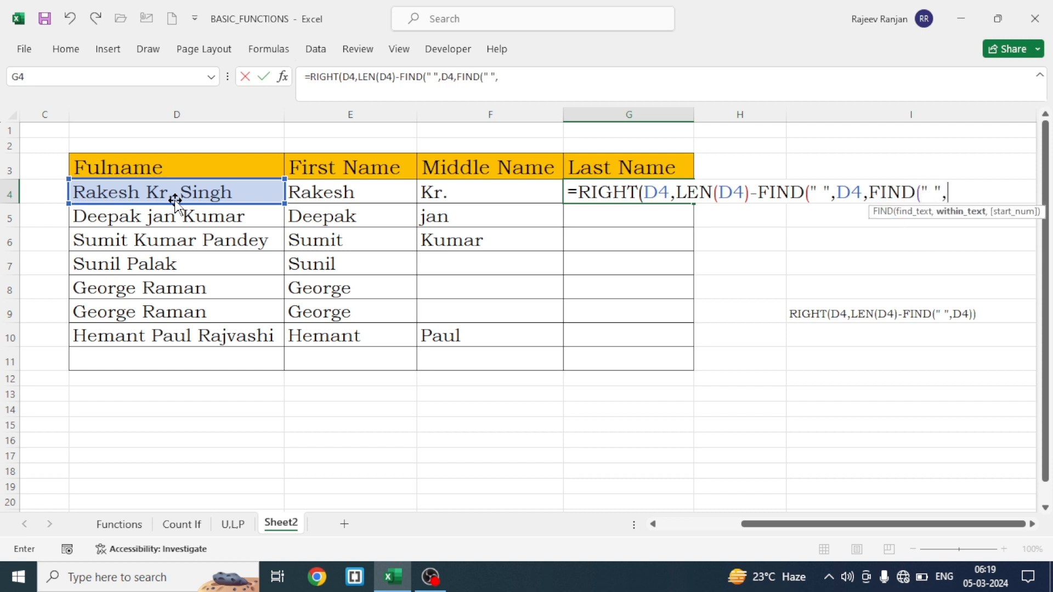
pyautogui.click(163, 193)
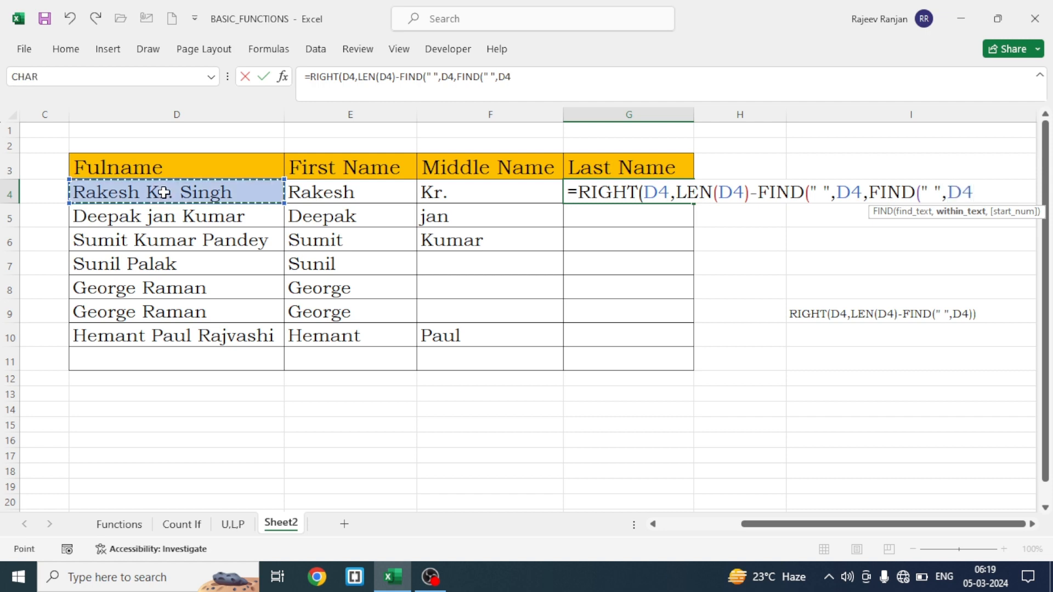
pyautogui.write(')')
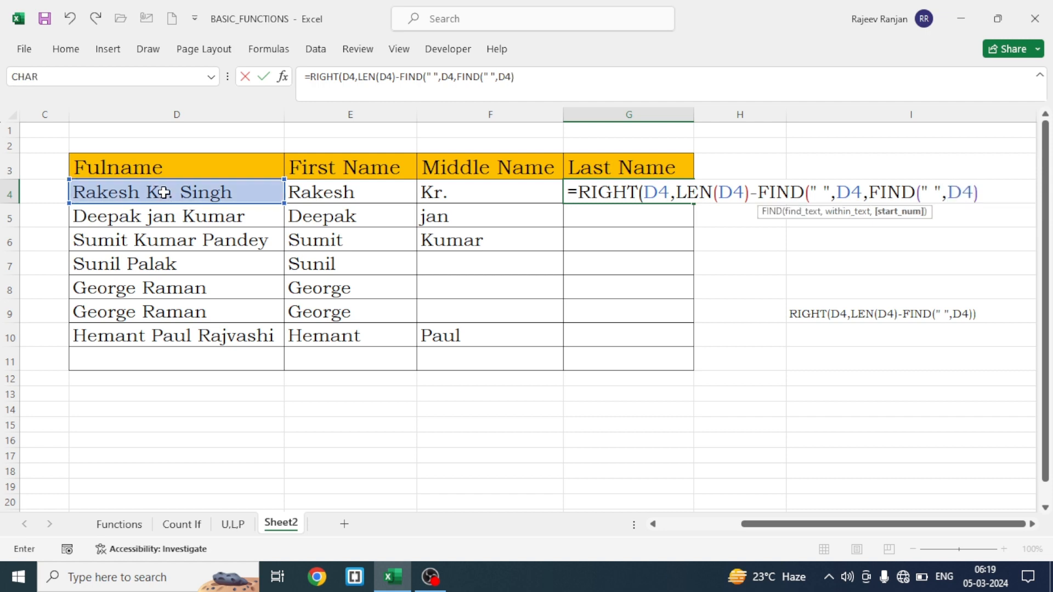
pyautogui.write('+1')
pyautogui.write(')')
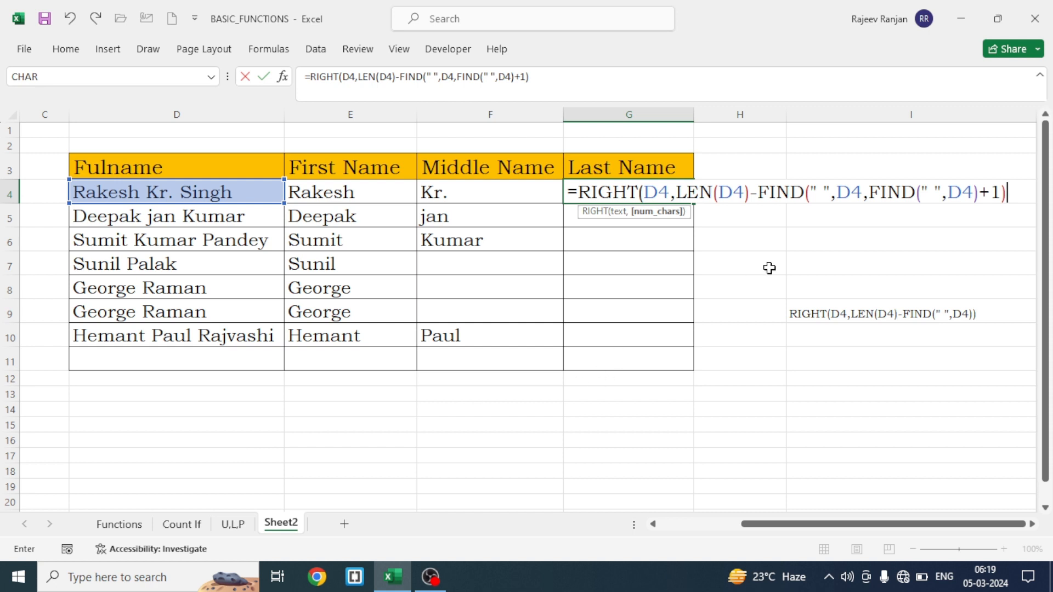
# Close the RIGHT formula in G4, enter it, and wrap it in IFERROR with " " as the value if error
pyautogui.write(')')
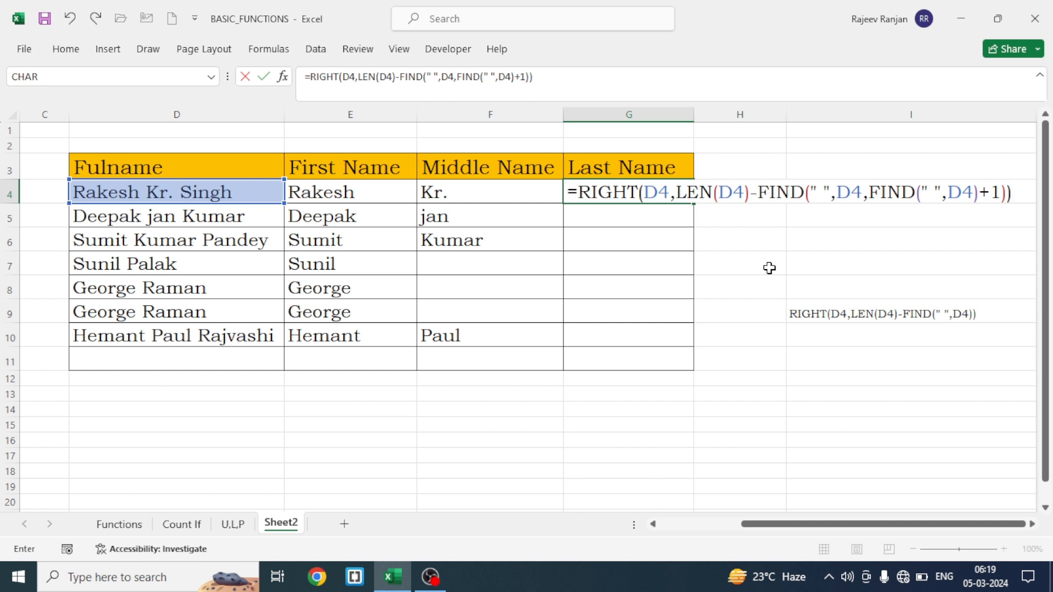
pyautogui.press('Return')
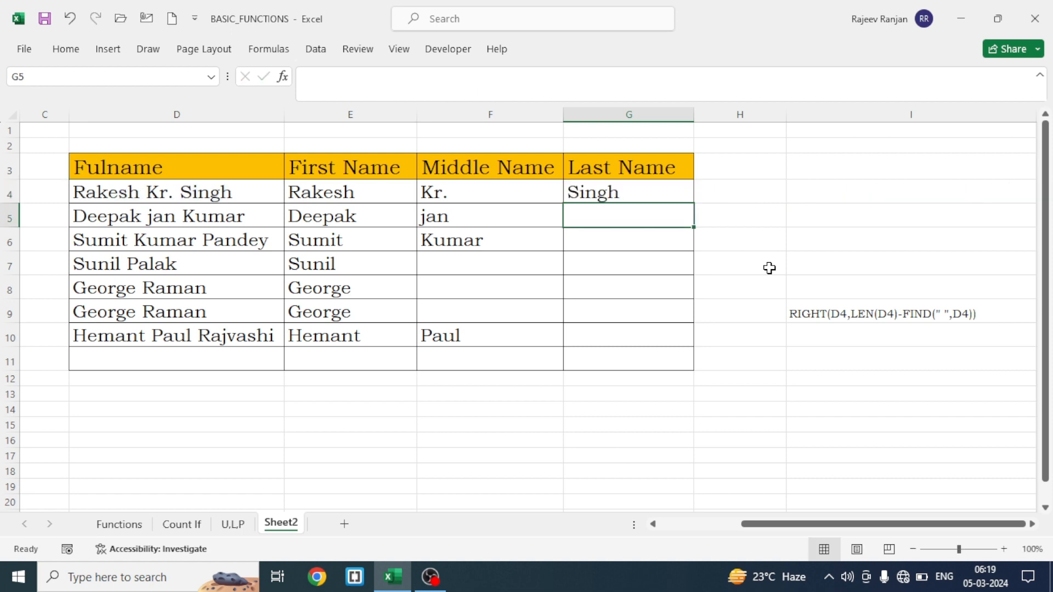
pyautogui.click(610, 194)
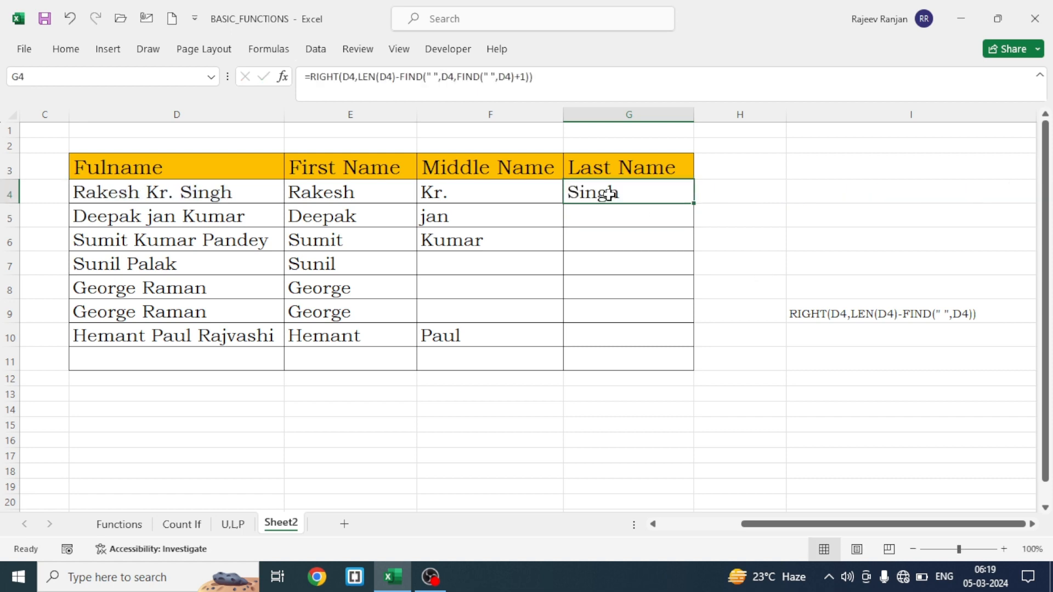
pyautogui.click(310, 77)
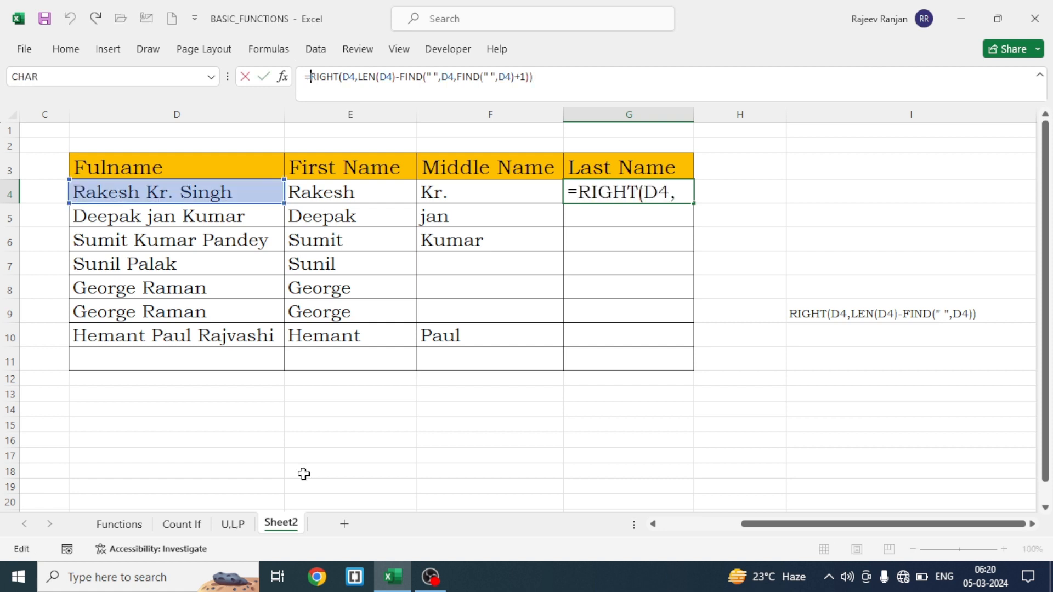
pyautogui.write('ife')
pyautogui.press('Tab')
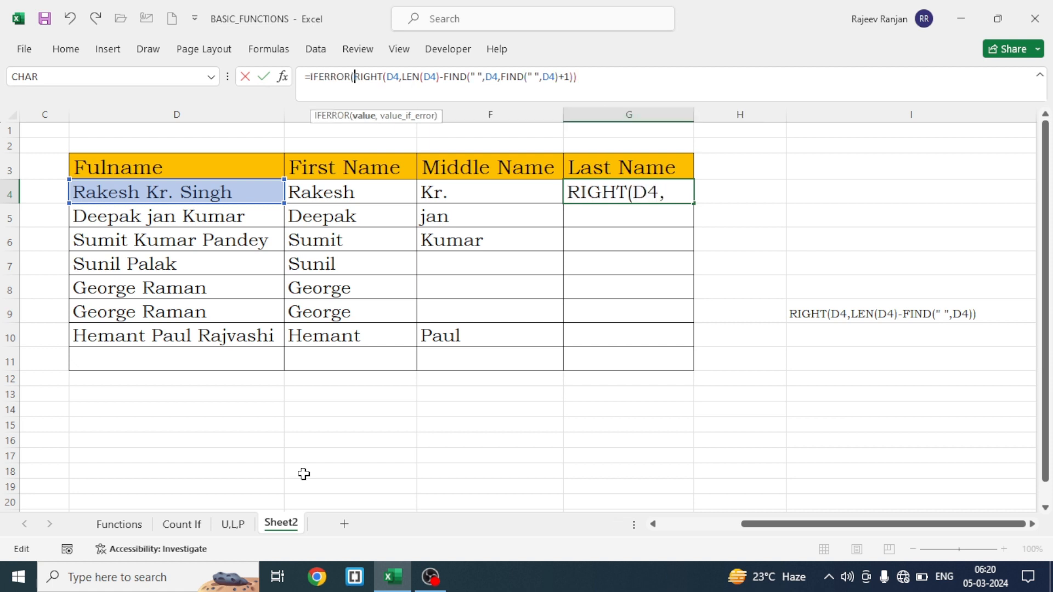
pyautogui.click(585, 76)
pyautogui.write(',')
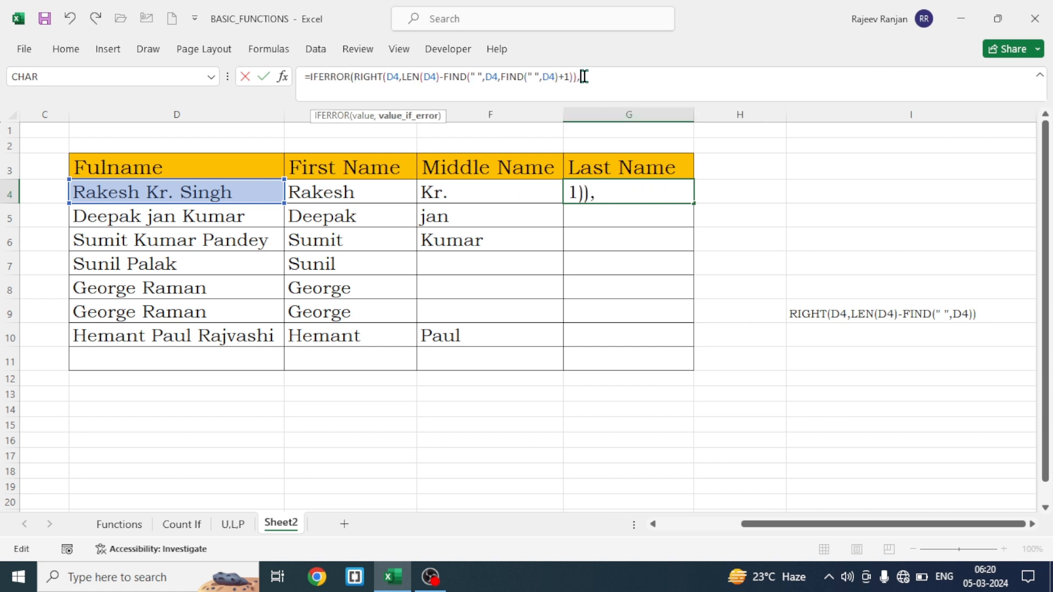
pyautogui.write('" "')
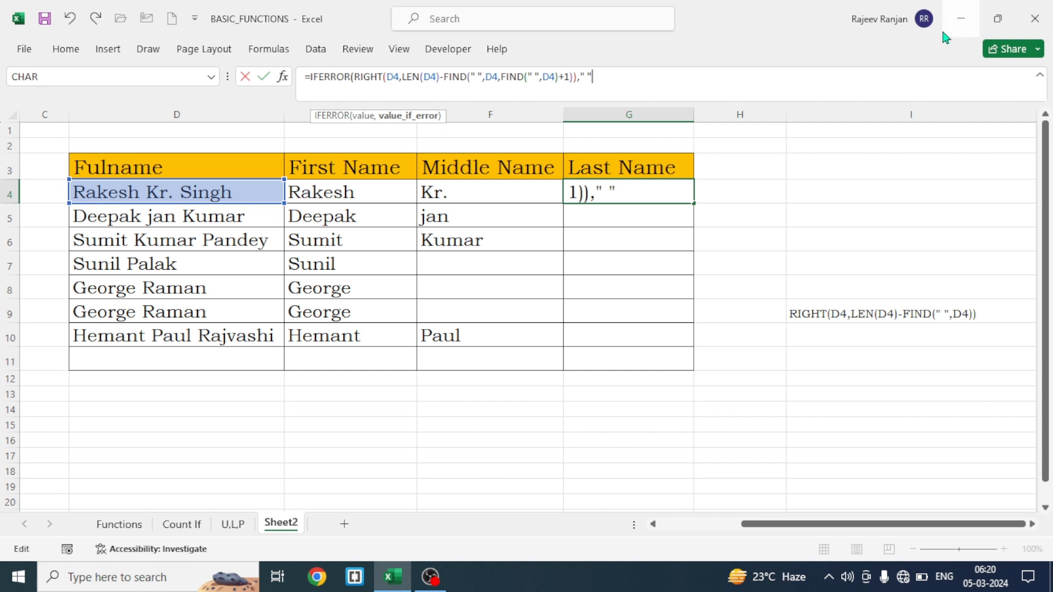
pyautogui.write(')')
pyautogui.press('Return')
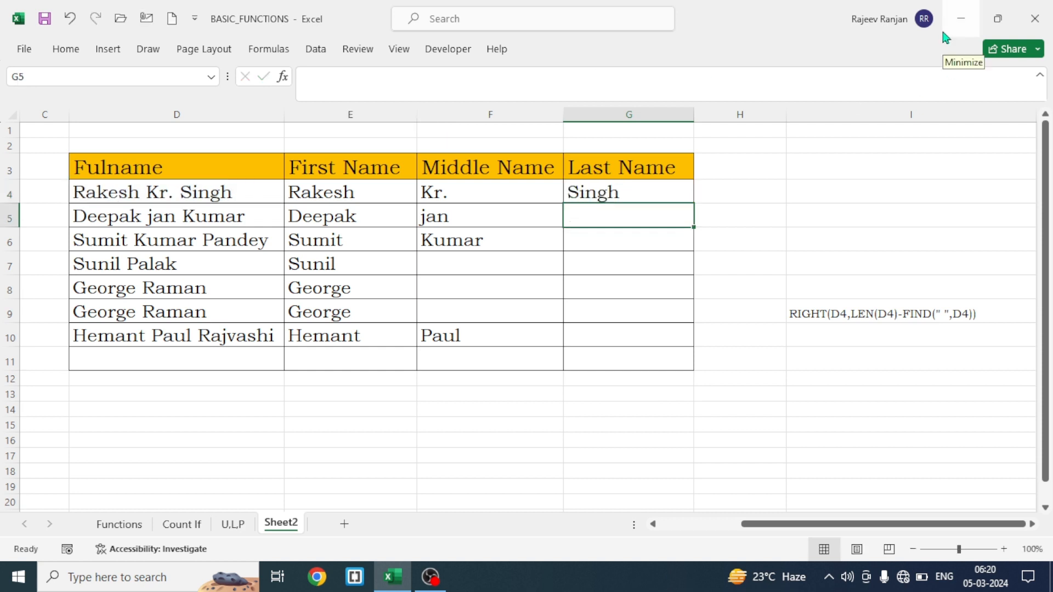
# Fill the G4 last name formula down through G10 and check the copied formula in G7
pyautogui.click(616, 190)
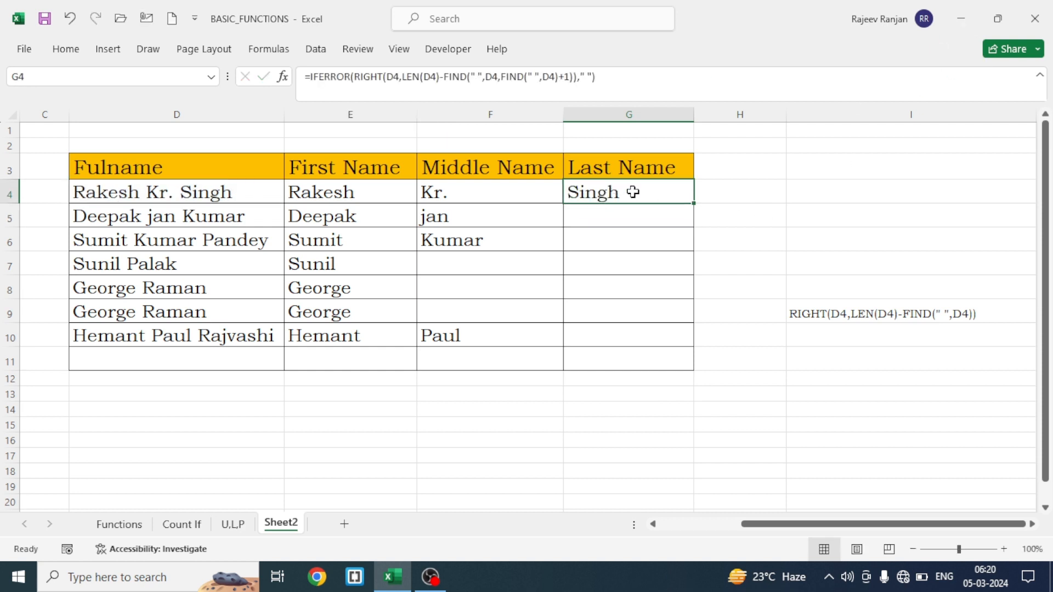
pyautogui.doubleClick(693, 204)
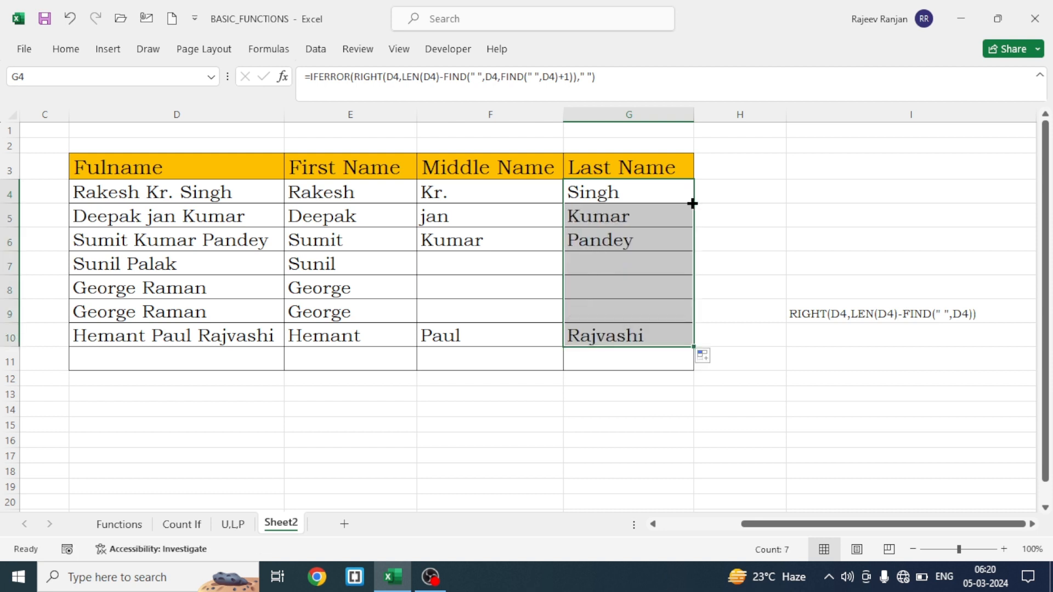
pyautogui.click(568, 429)
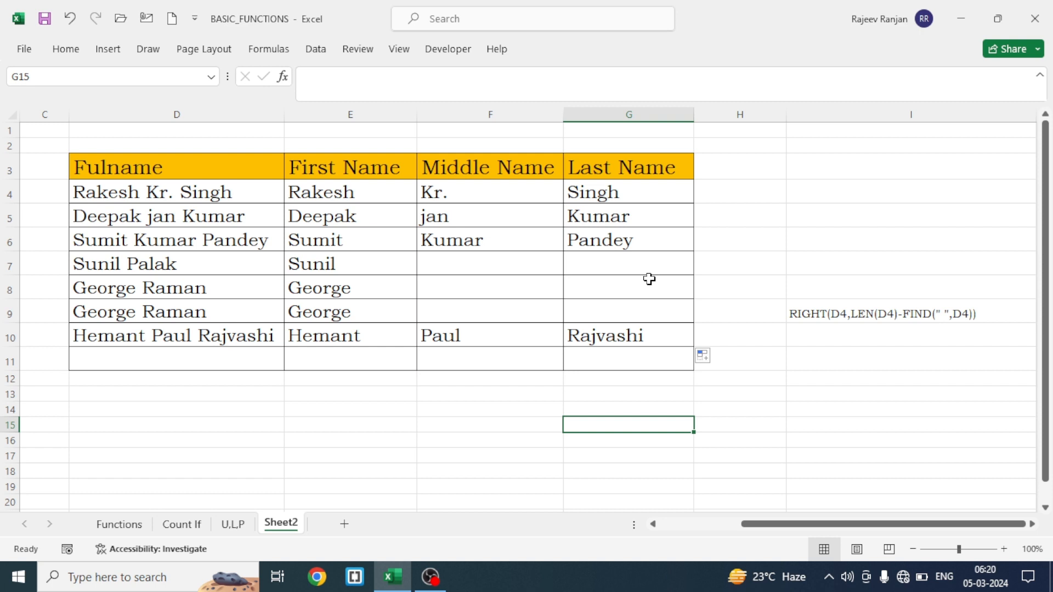
pyautogui.click(603, 267)
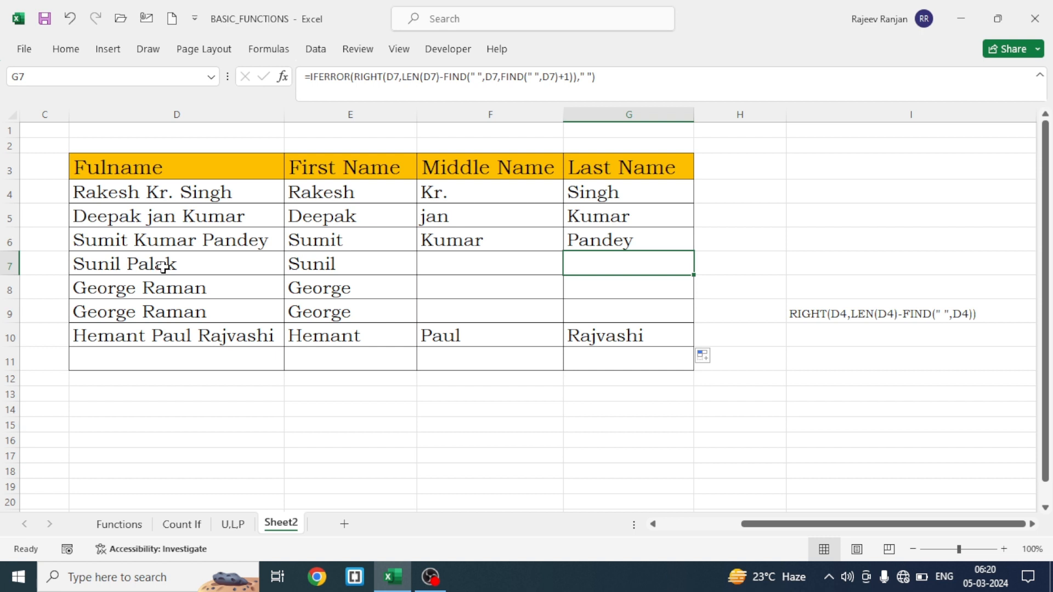
# Copy the whole IFERROR expression from the G4 formula without its leading equals sign
pyautogui.click(604, 193)
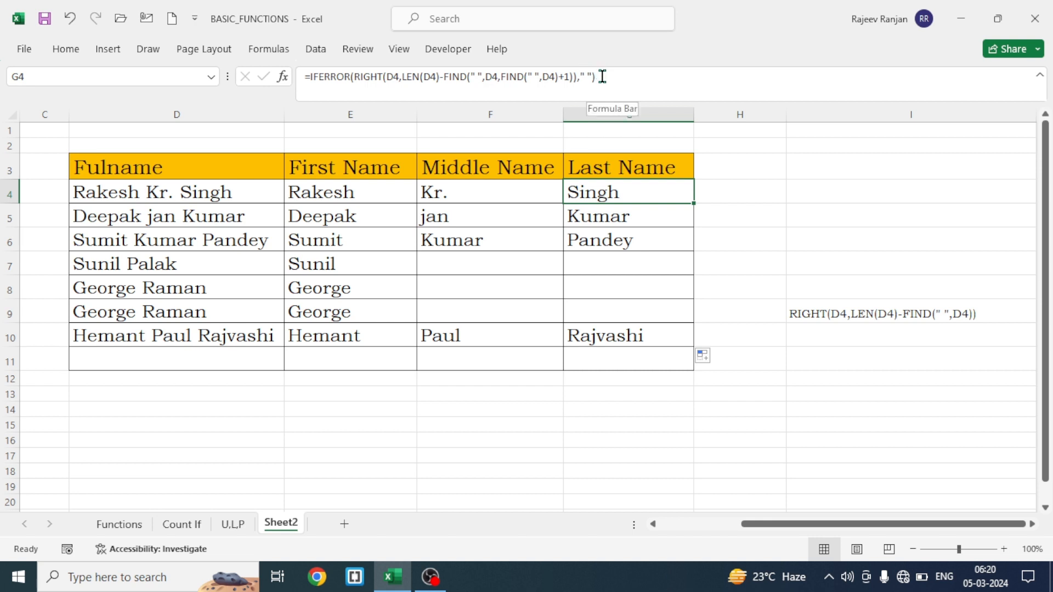
pyautogui.moveTo(602, 76); pyautogui.dragTo(311, 77)
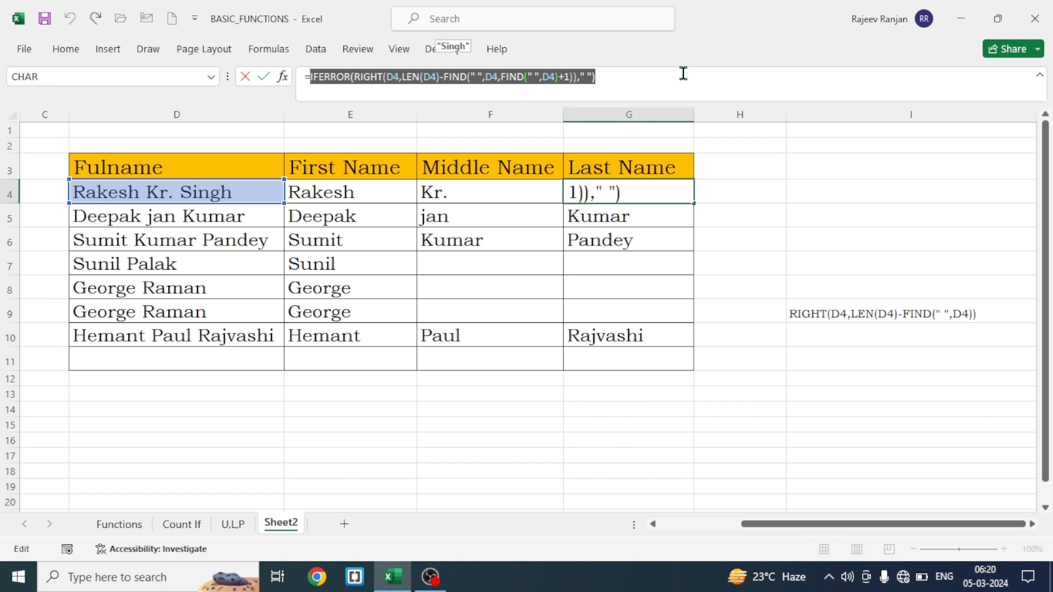
pyautogui.click(604, 76)
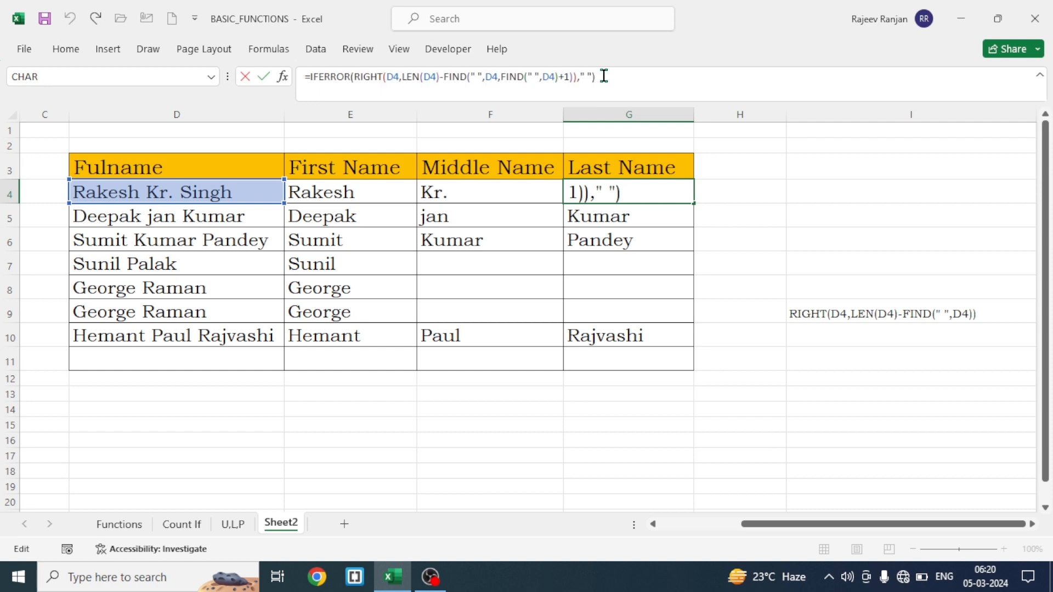
# Open an IF around the IFERROR expression in G4 with the logical test that it equals " "
pyautogui.click(310, 75)
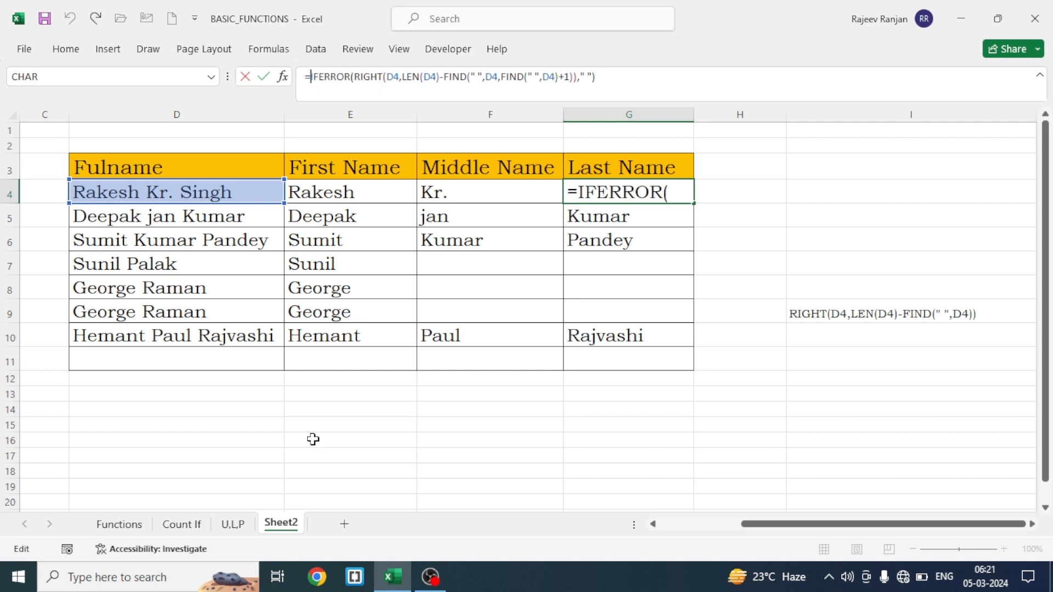
pyautogui.write('if')
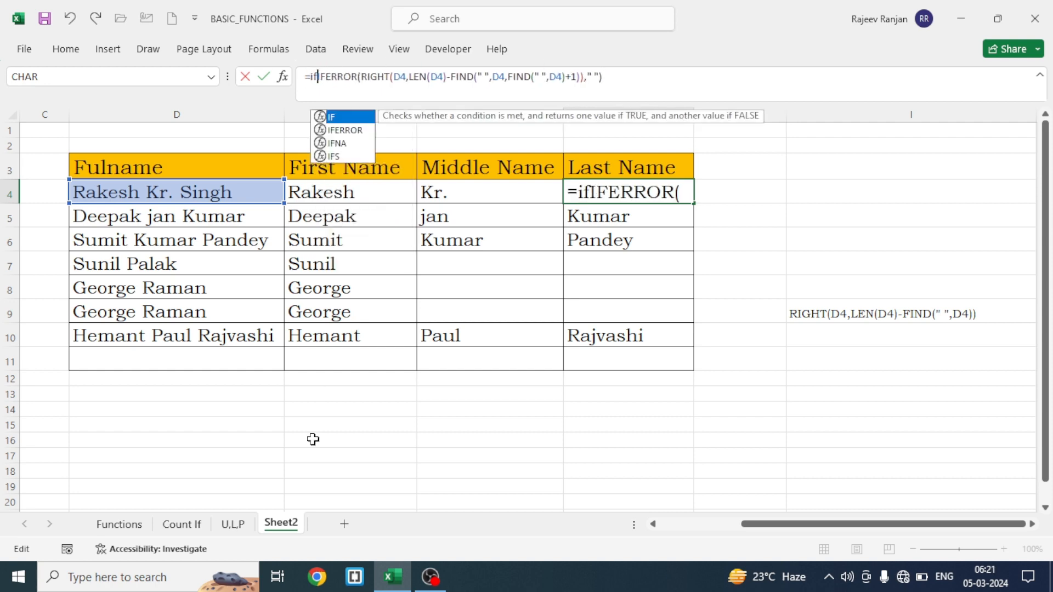
pyautogui.press('Tab')
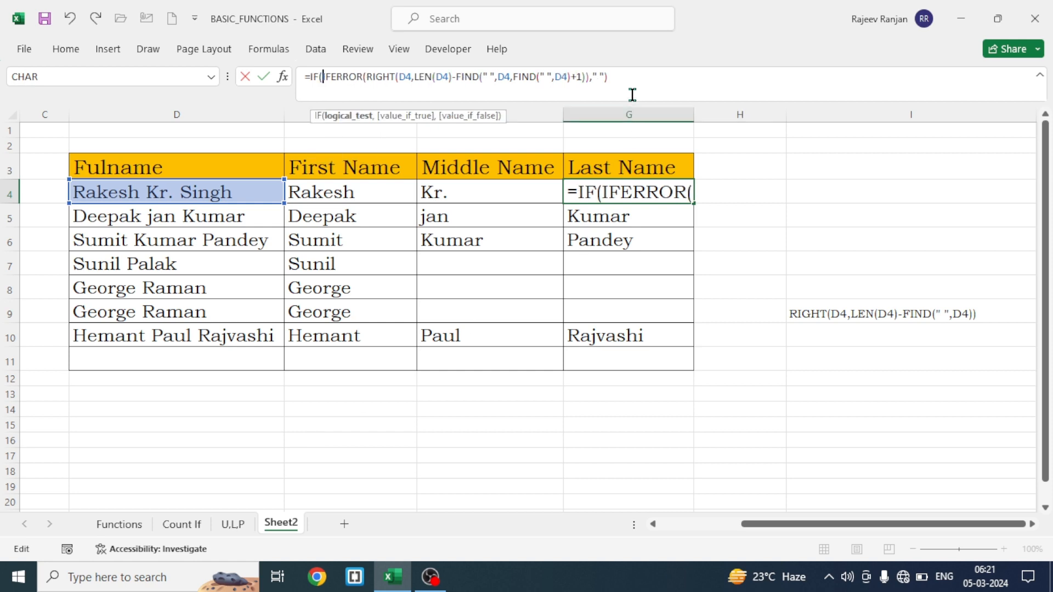
pyautogui.click(622, 72)
pyautogui.write('=')
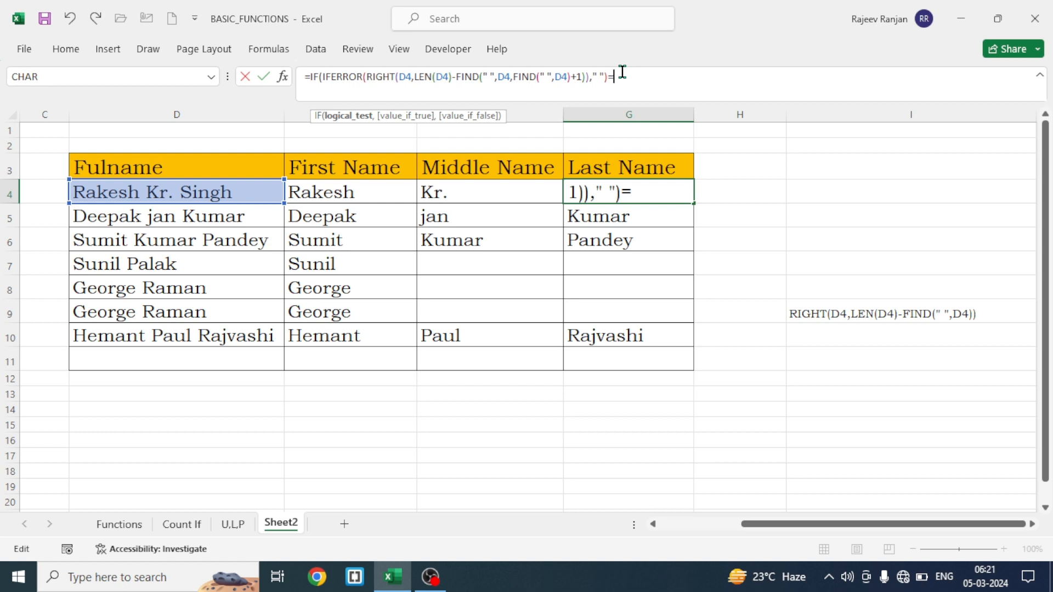
pyautogui.write('" ",')
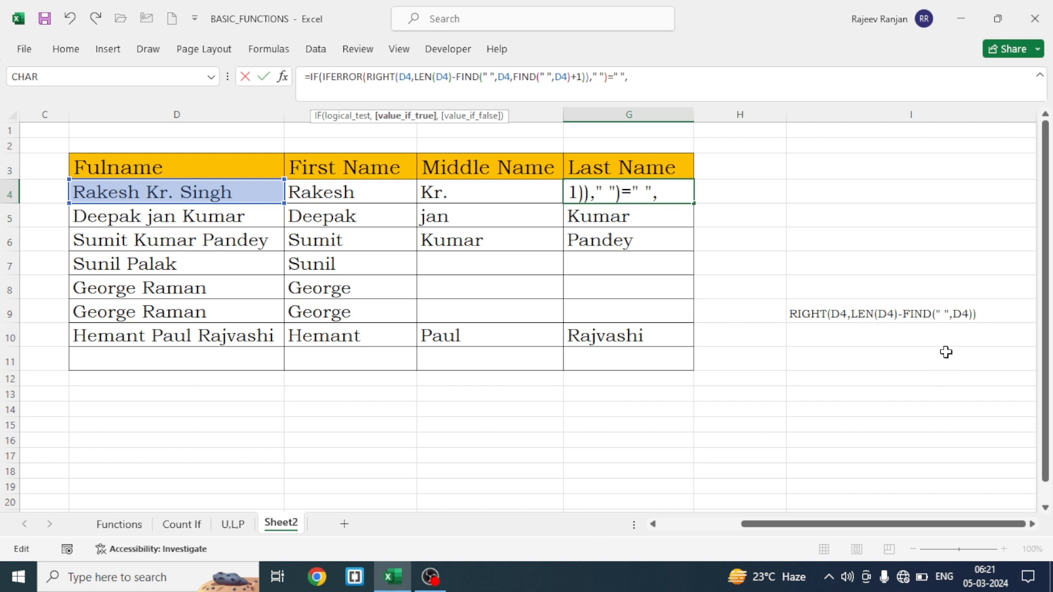
# Begin the value if true of the G4 IF as RIGHT(D4,LEN(D4)-
pyautogui.write('right')
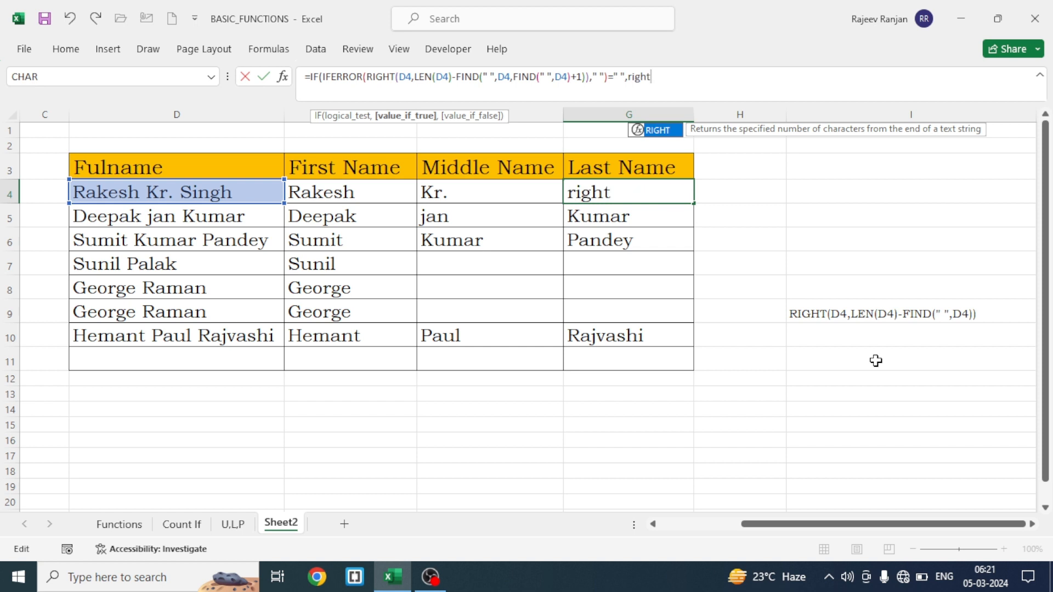
pyautogui.press('Tab')
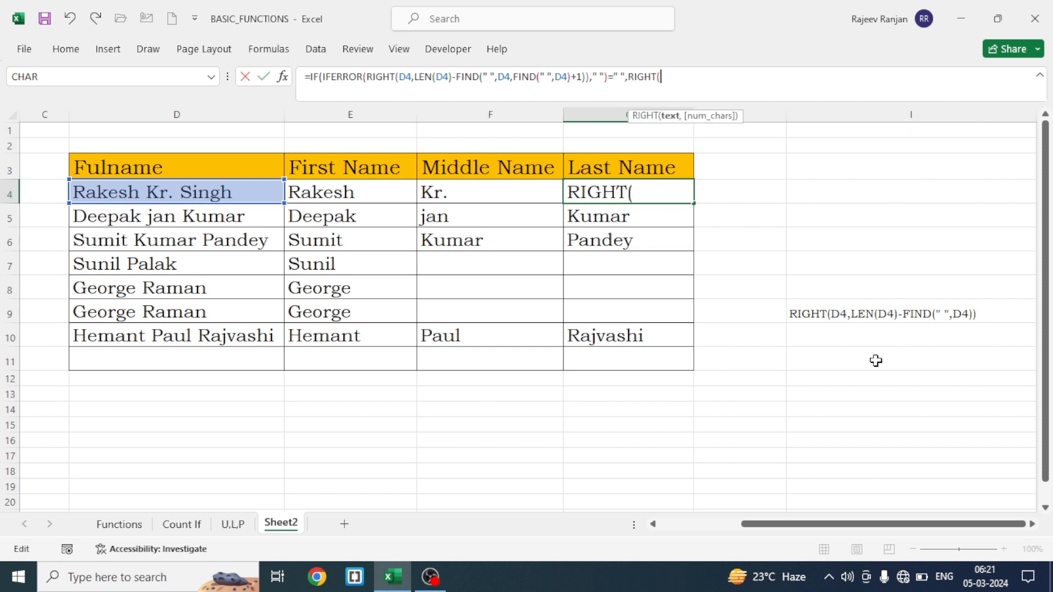
pyautogui.click(215, 195)
pyautogui.write(',l')
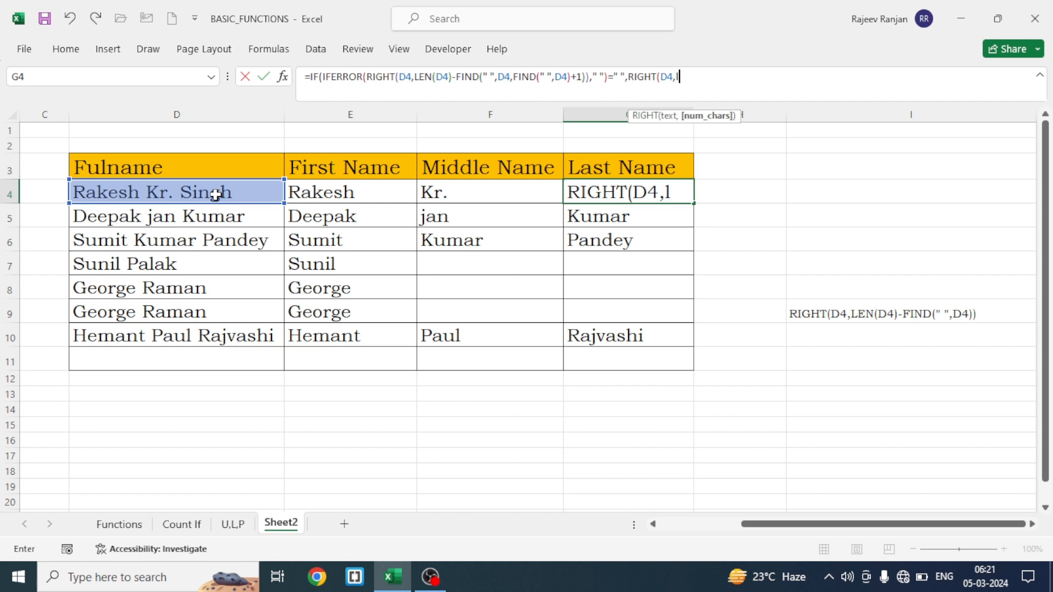
pyautogui.write('e')
pyautogui.press('Tab')
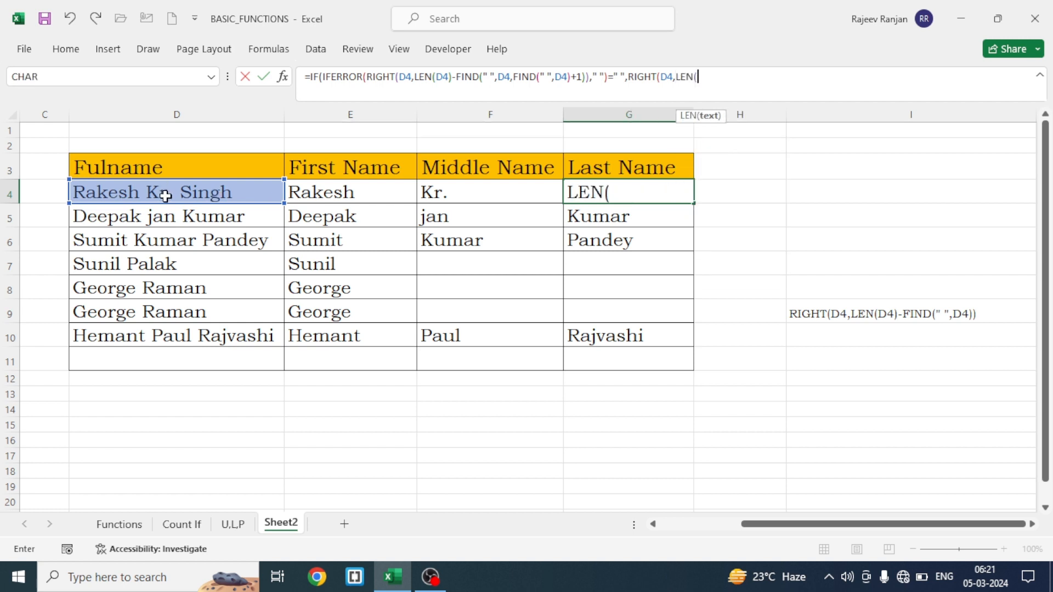
pyautogui.click(165, 196)
pyautogui.write(')')
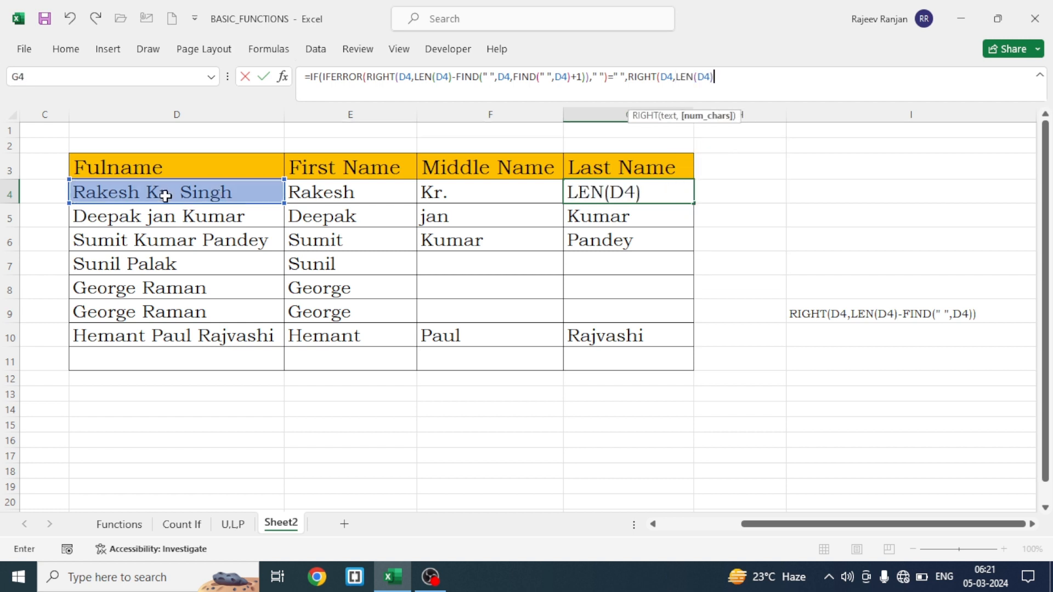
pyautogui.write('-find')
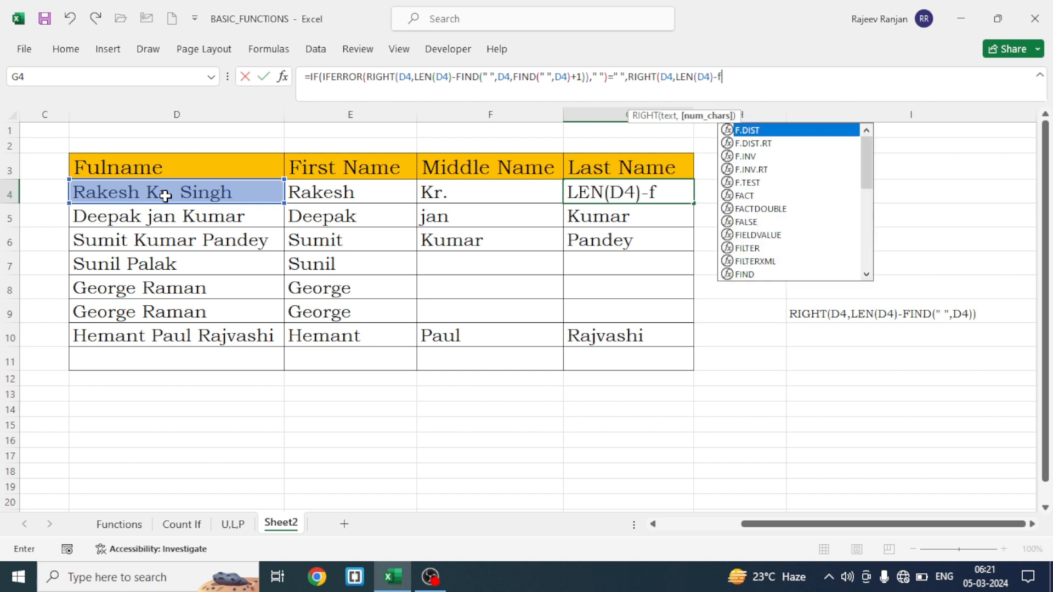
# Complete the value if true in G4 by subtracting FIND(" ",D4) and closing the RIGHT
pyautogui.press('Tab')
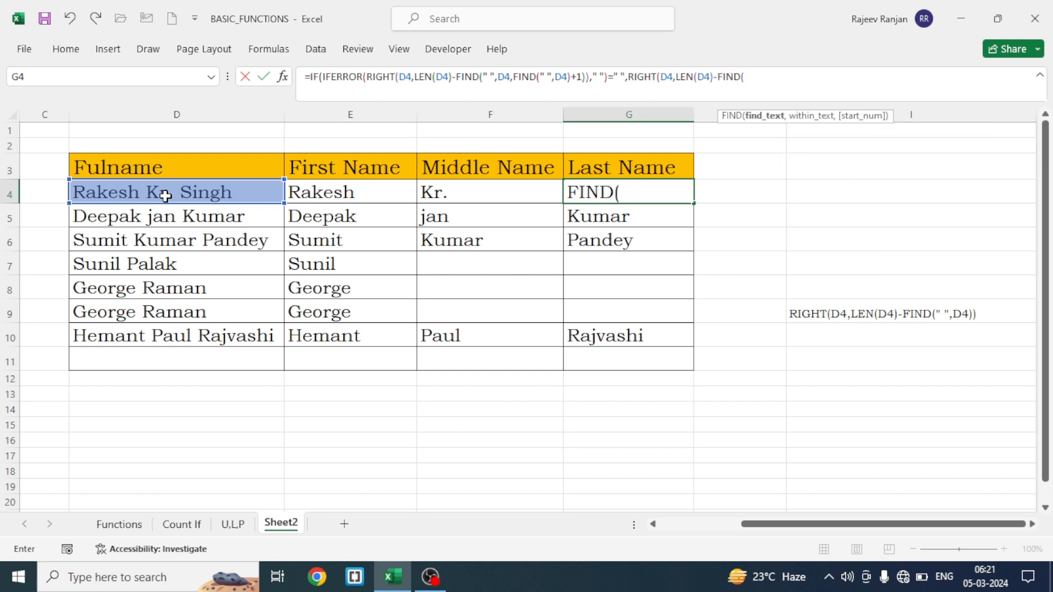
pyautogui.write('" ",')
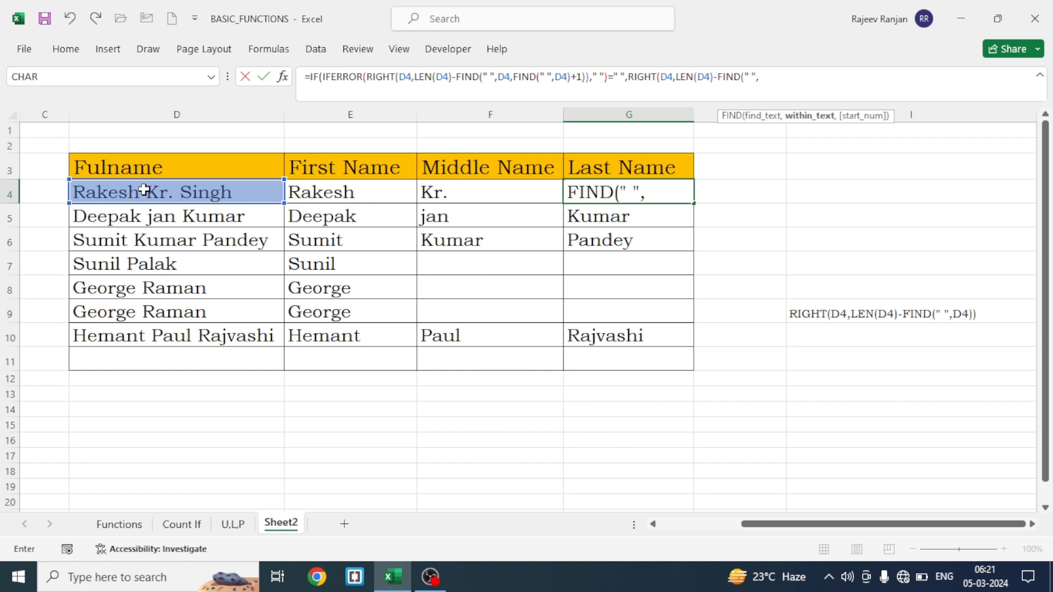
pyautogui.click(144, 190)
pyautogui.write(')')
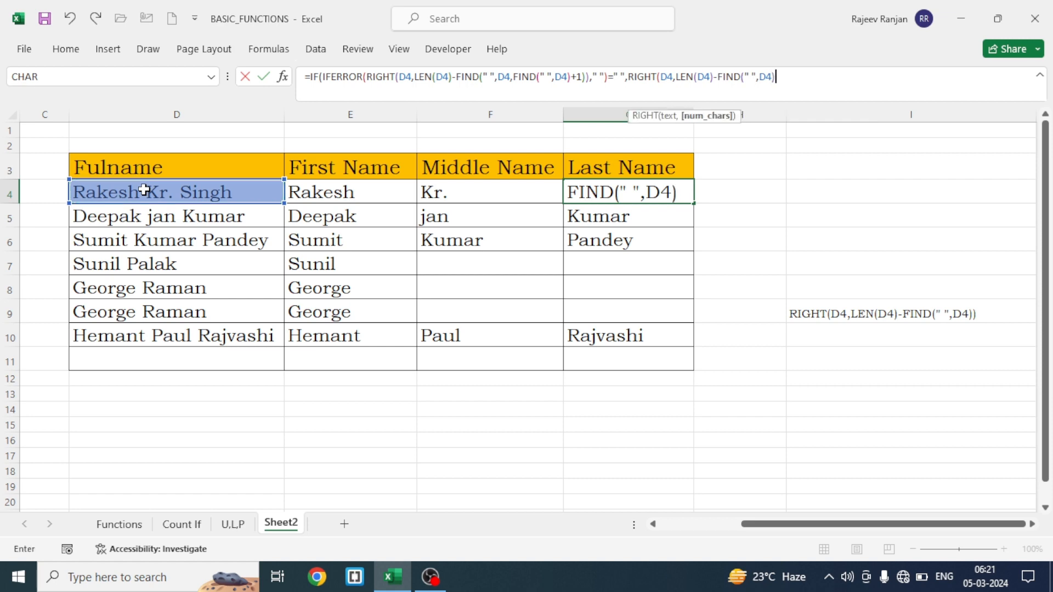
pyautogui.write(')')
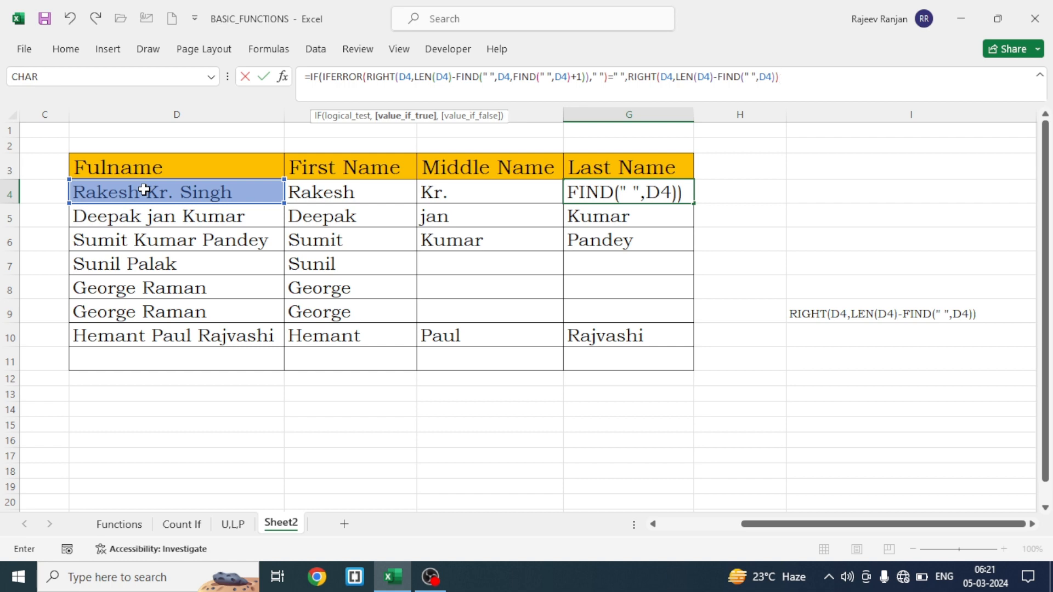
pyautogui.write(',')
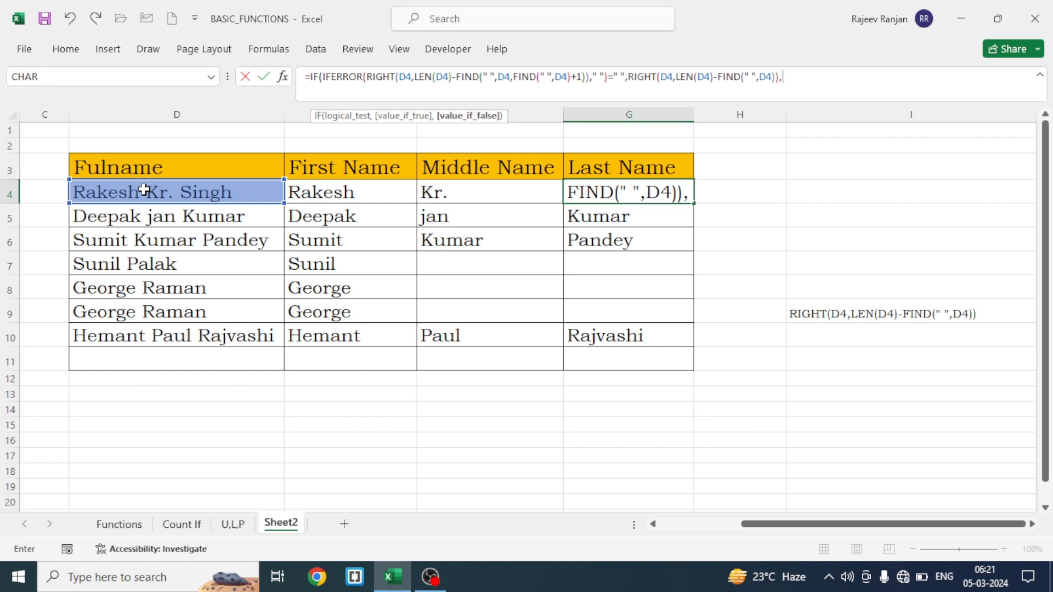
# Paste the copied IFERROR expression as the value if false of the G4 IF and close the IF
pyautogui.hotkey('ctrl', 'v')
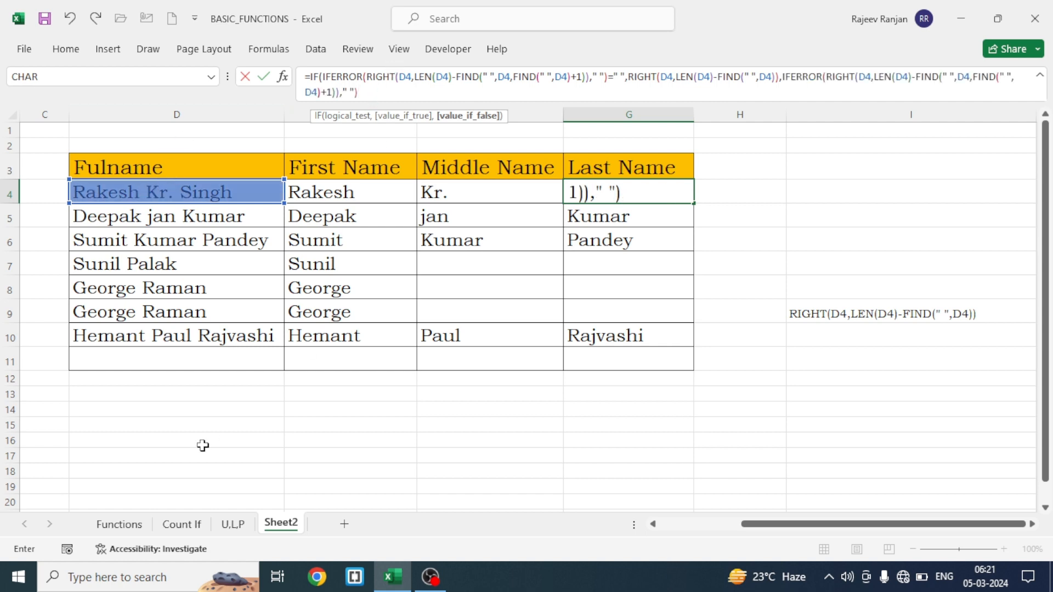
pyautogui.write(')')
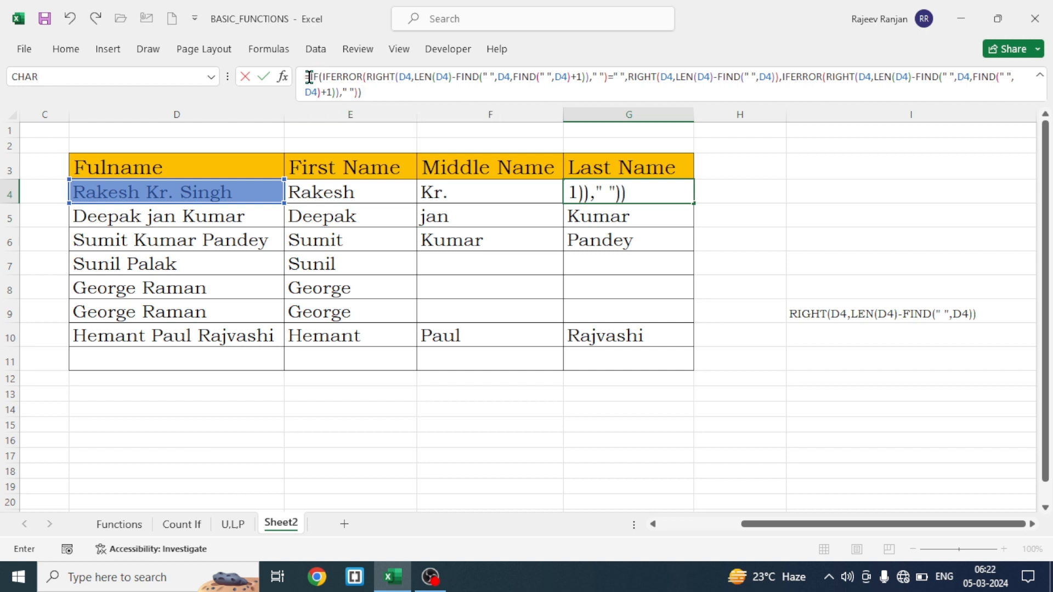
# Wrap the whole IF formula in G4 in an IFERROR with " " as the value if error, and enter it
pyautogui.click(309, 76)
pyautogui.write('ife')
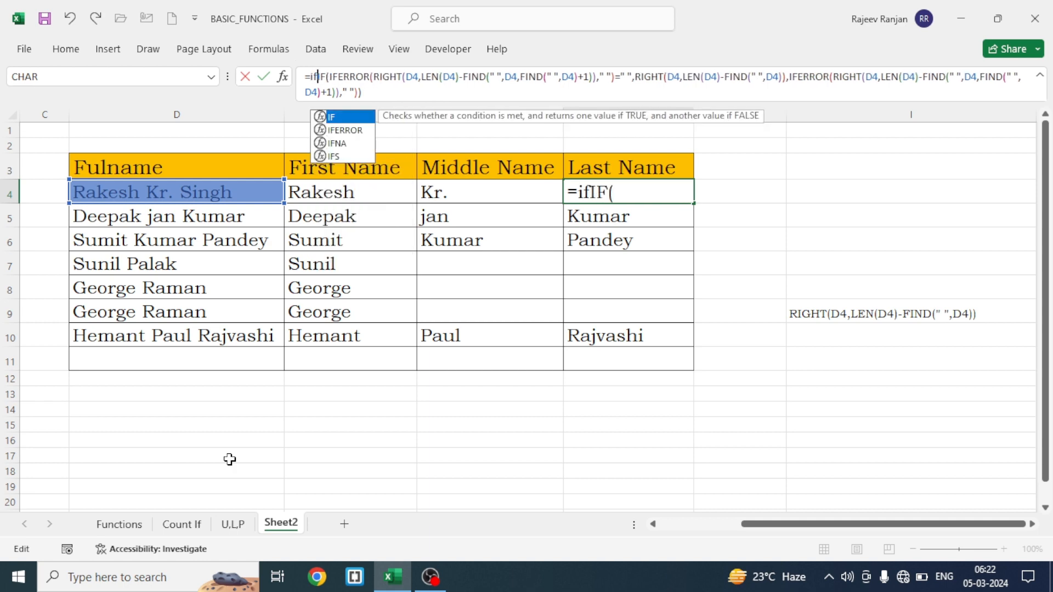
pyautogui.press('Tab')
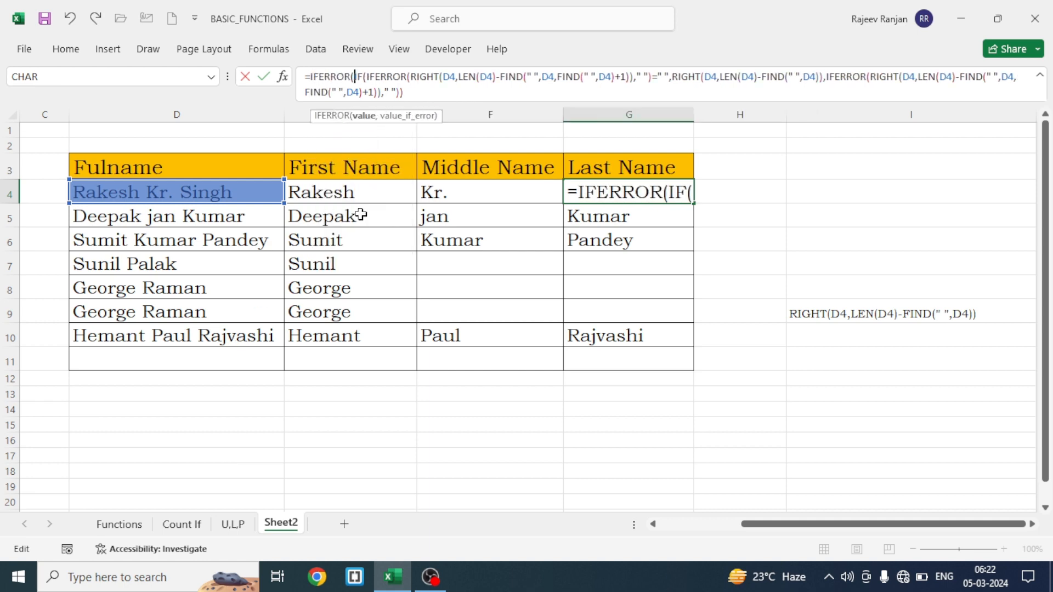
pyautogui.click(411, 92)
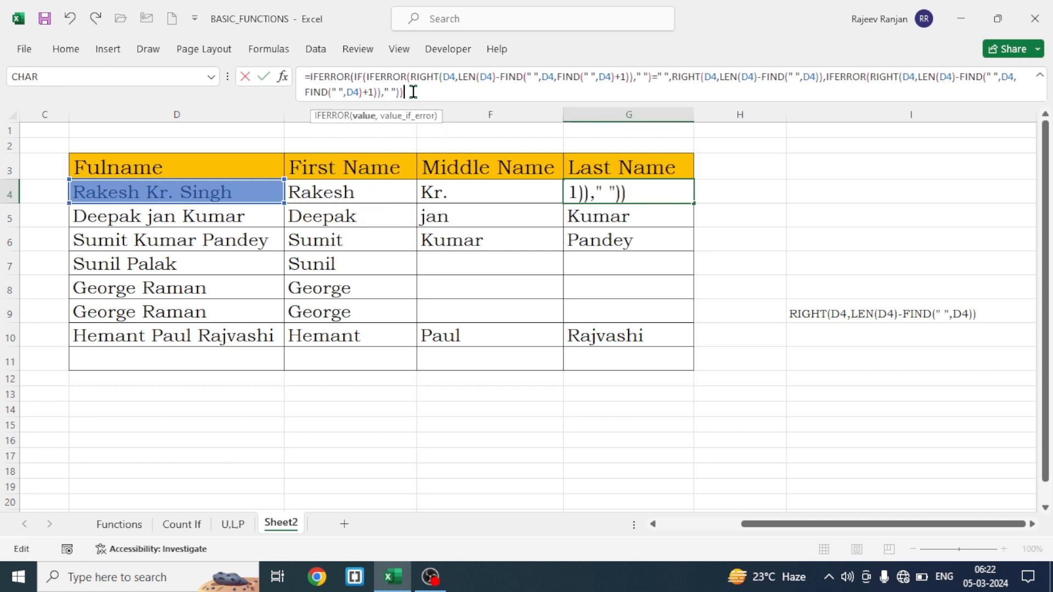
pyautogui.write('," ")')
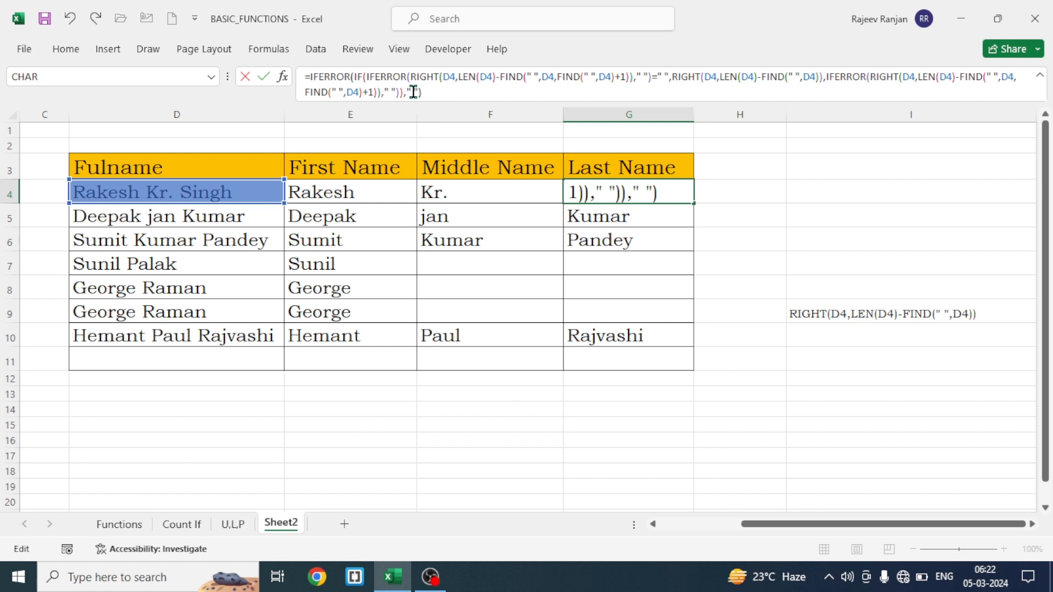
pyautogui.press('Return')
# Fill the G4 last name formula down the Last Name column to G11
pyautogui.click(635, 195)
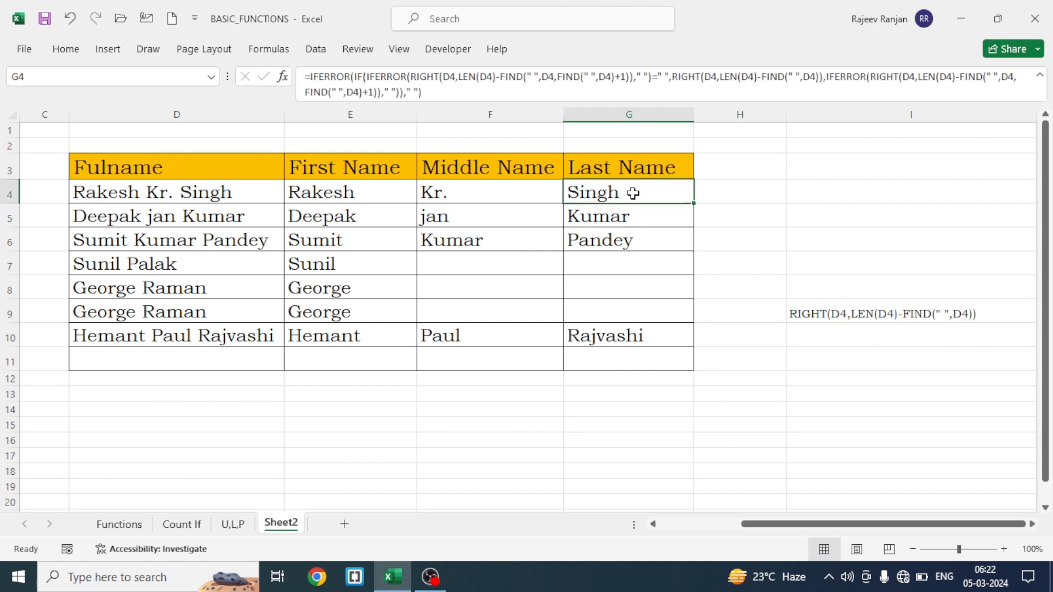
pyautogui.doubleClick(693, 204)
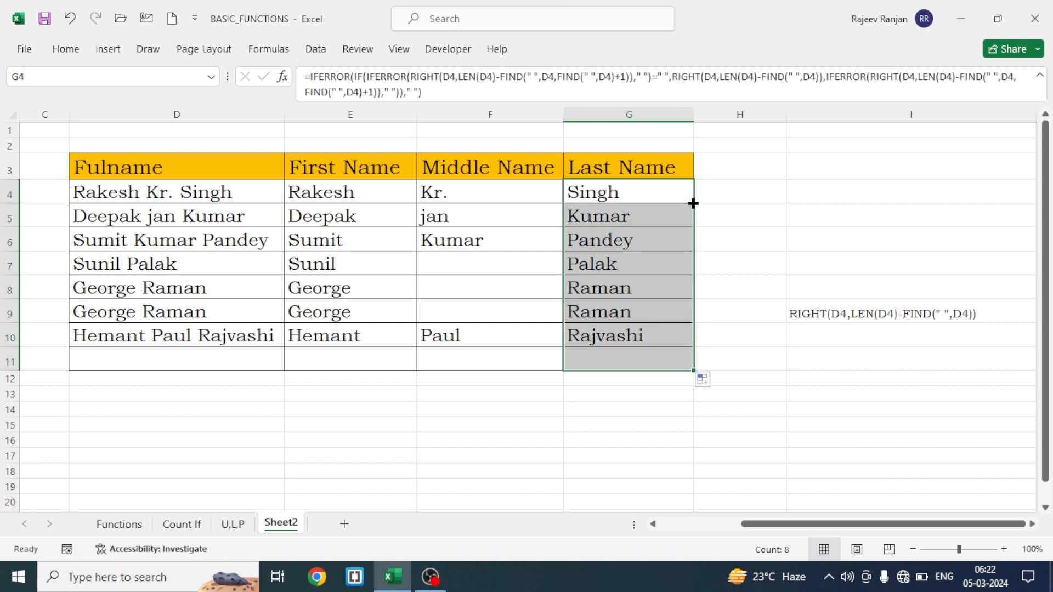
pyautogui.click(599, 411)
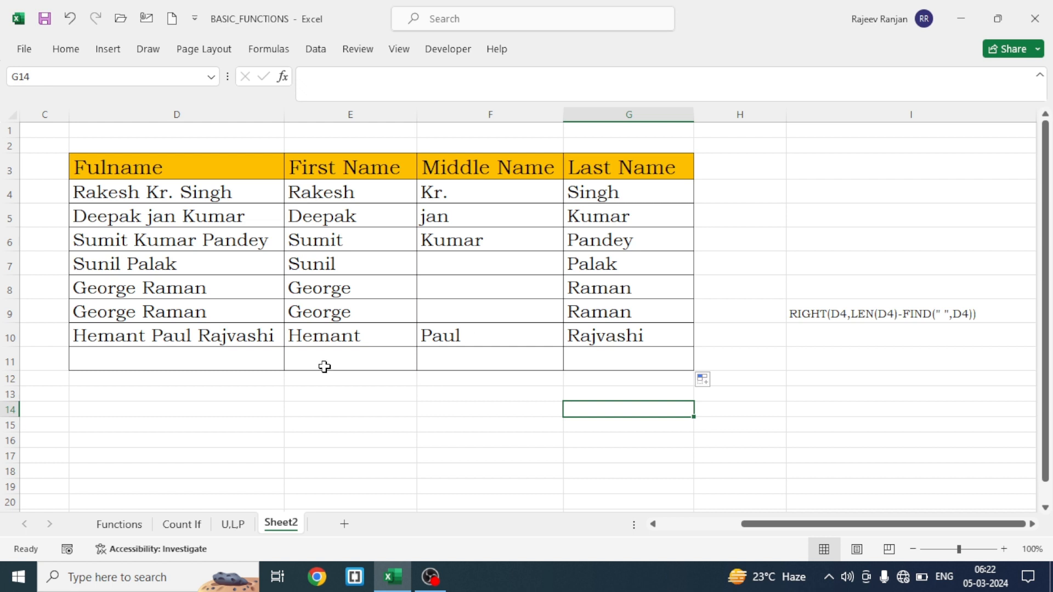
# Enter the same full name as in D10 into the empty Fulname cell D11
pyautogui.click(145, 355)
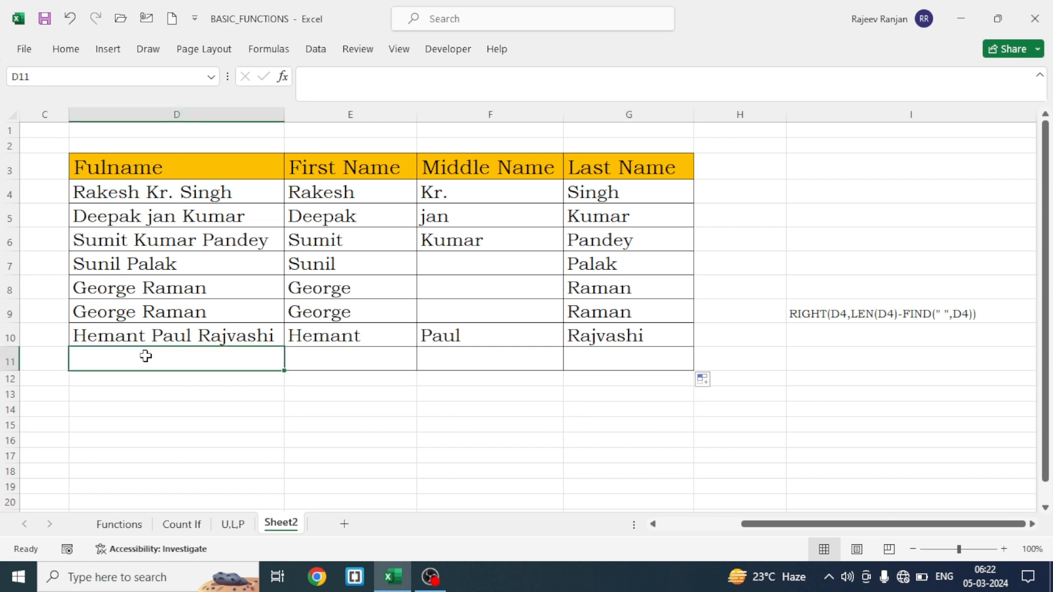
pyautogui.write('R')
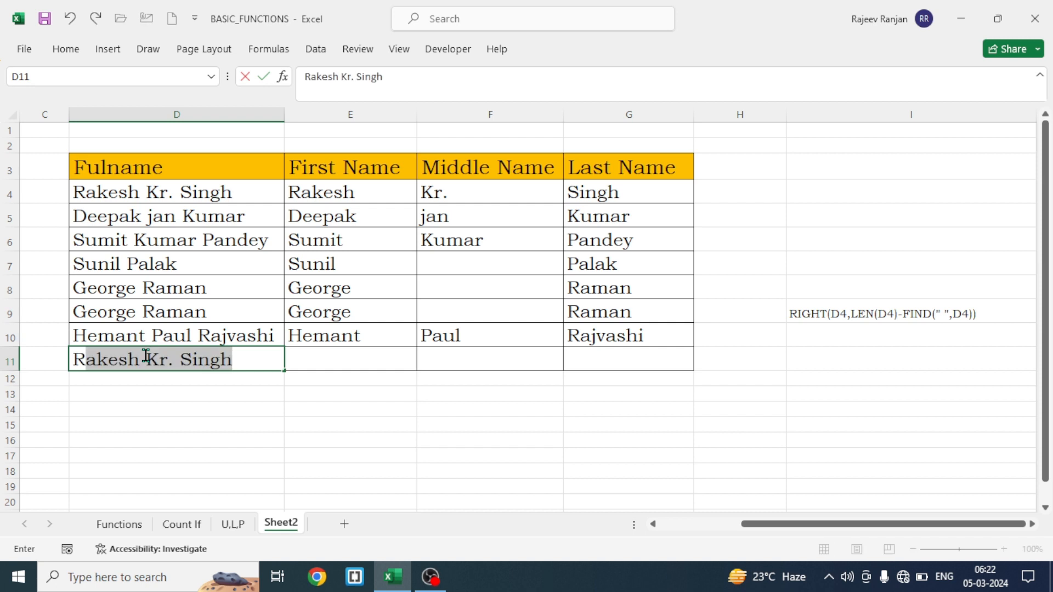
pyautogui.write('he')
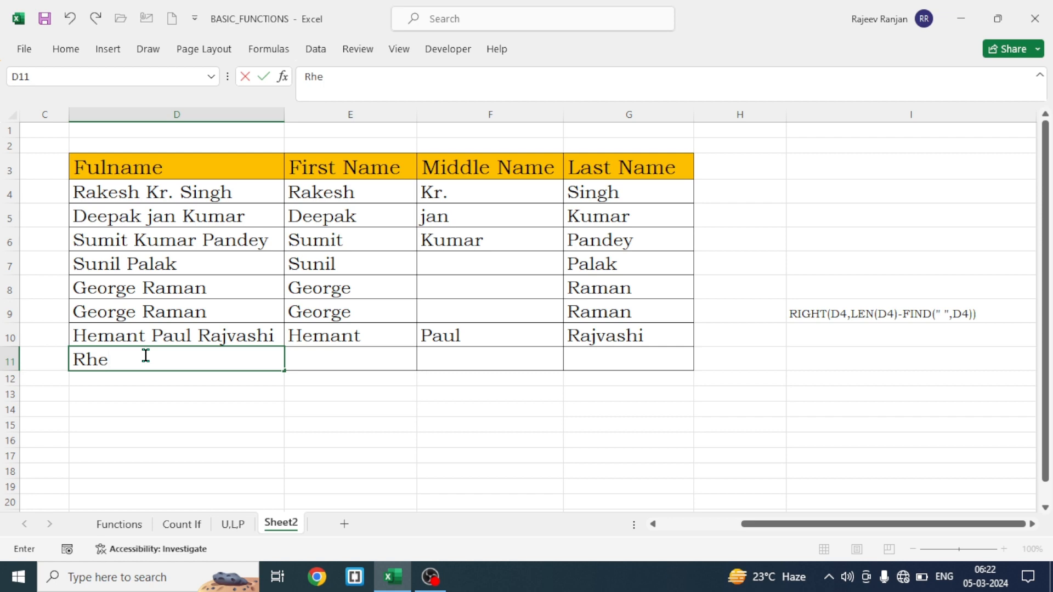
pyautogui.press('BackSpace')
pyautogui.press('BackSpace')
pyautogui.press('BackSpace')
pyautogui.write('He')
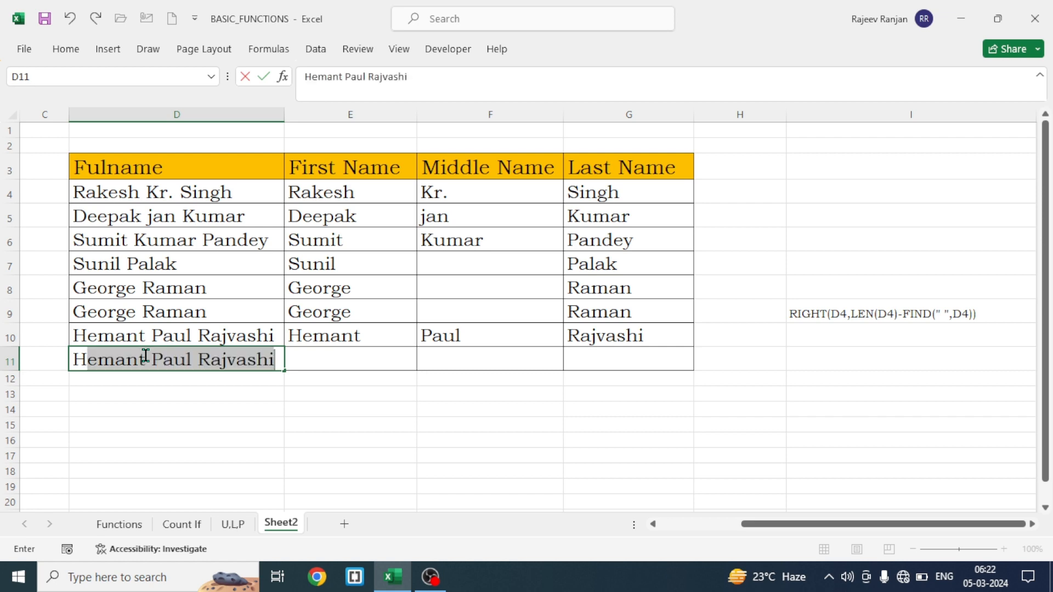
pyautogui.write('ma')
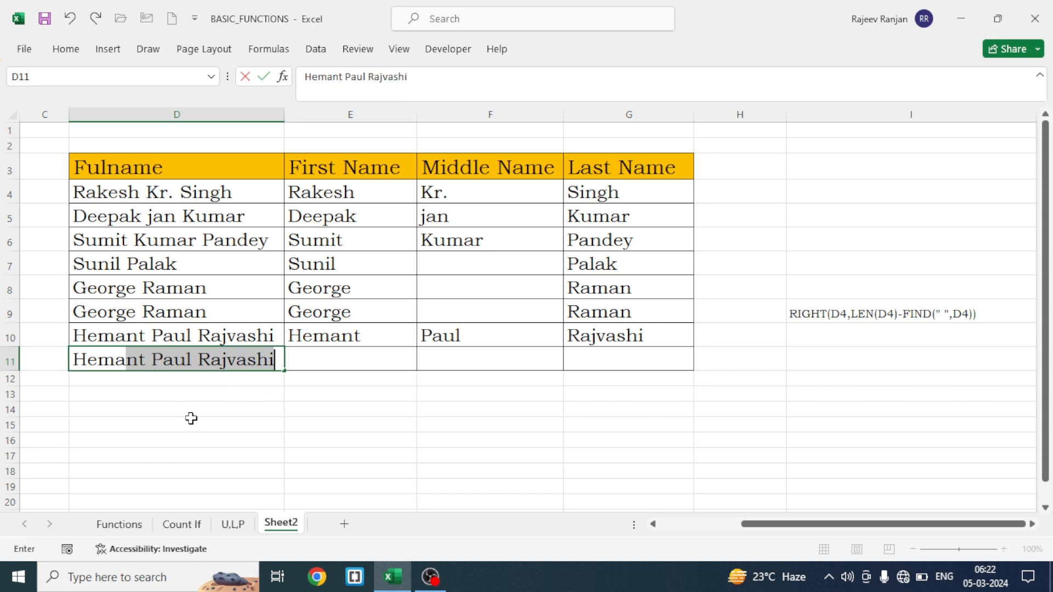
pyautogui.press('Return')
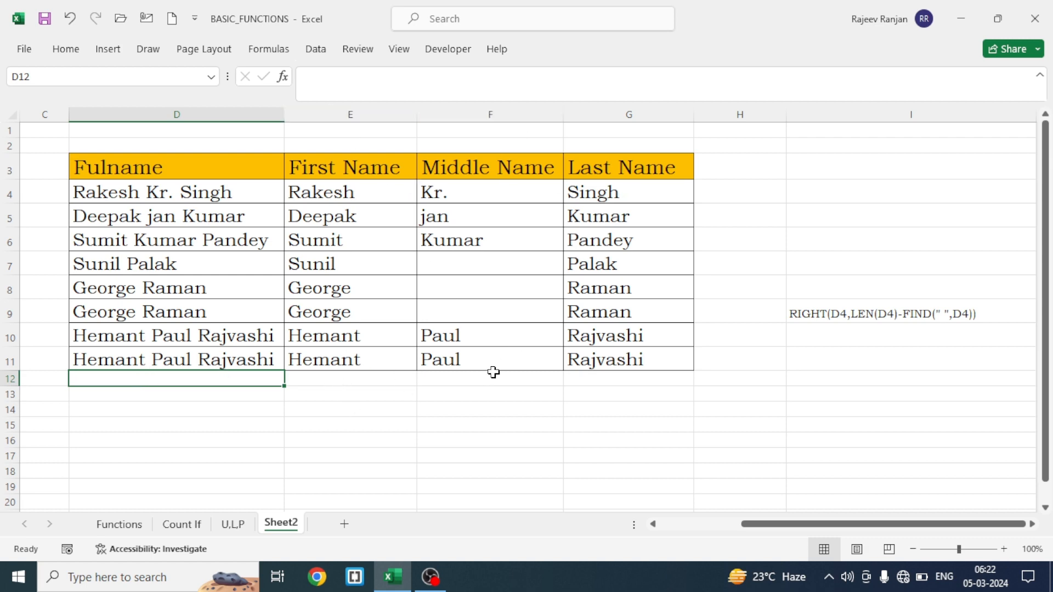
pyautogui.click(485, 409)
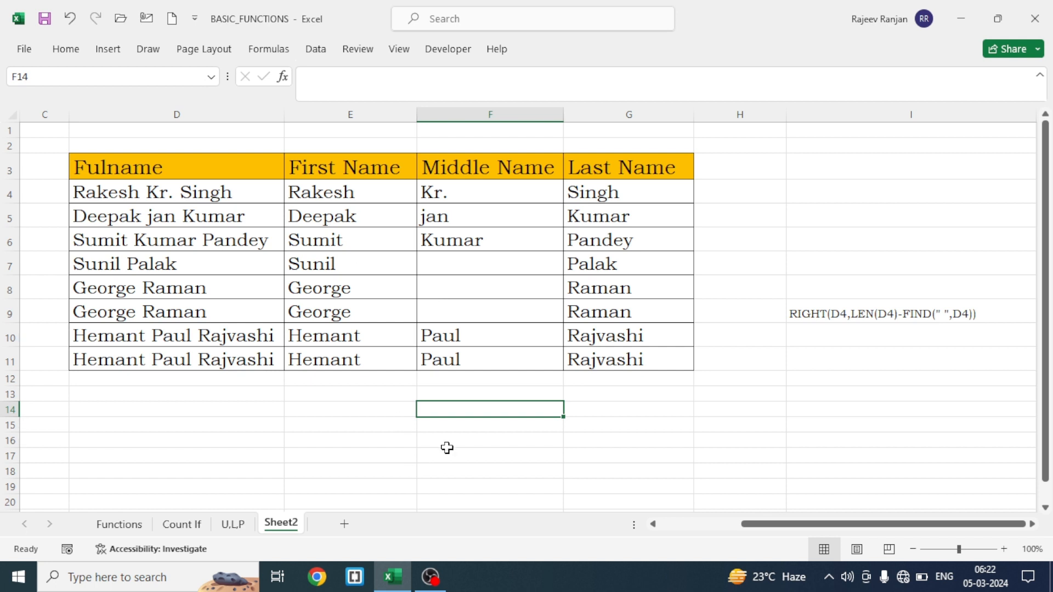